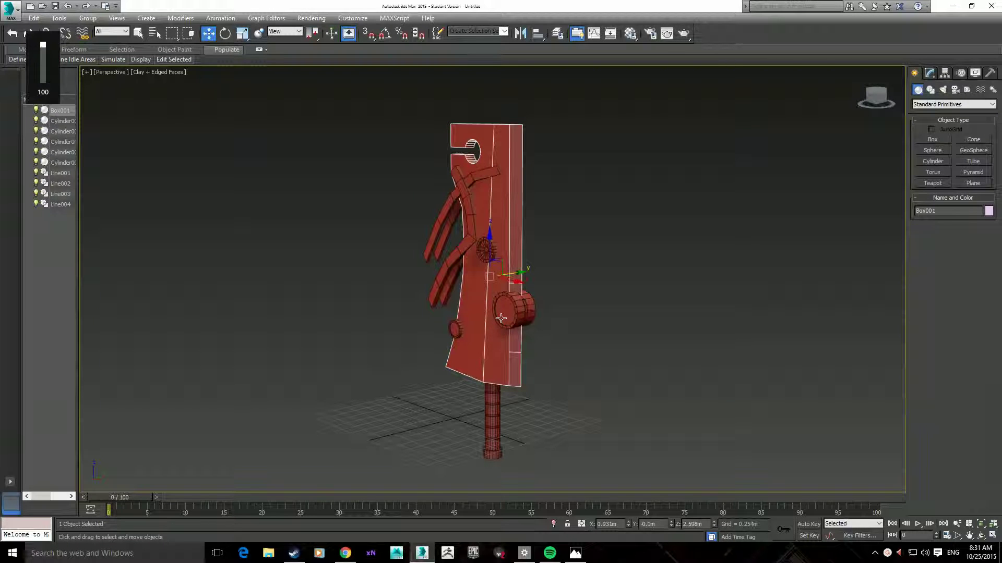
- Add an Unwrap UVW modifier above Box001's Editable Poly from the Modifier List
{"action": "left_click", "coordinate": [932, 73]}
{"action": "mouse_move", "coordinate": [511, 254]}
{"action": "middle_mouse_down", "text": "alt"}
{"action": "mouse_move", "coordinate": [436, 213]}
{"action": "mouse_move", "coordinate": [556, 217]}
{"action": "middle_mouse_up", "text": "alt"}
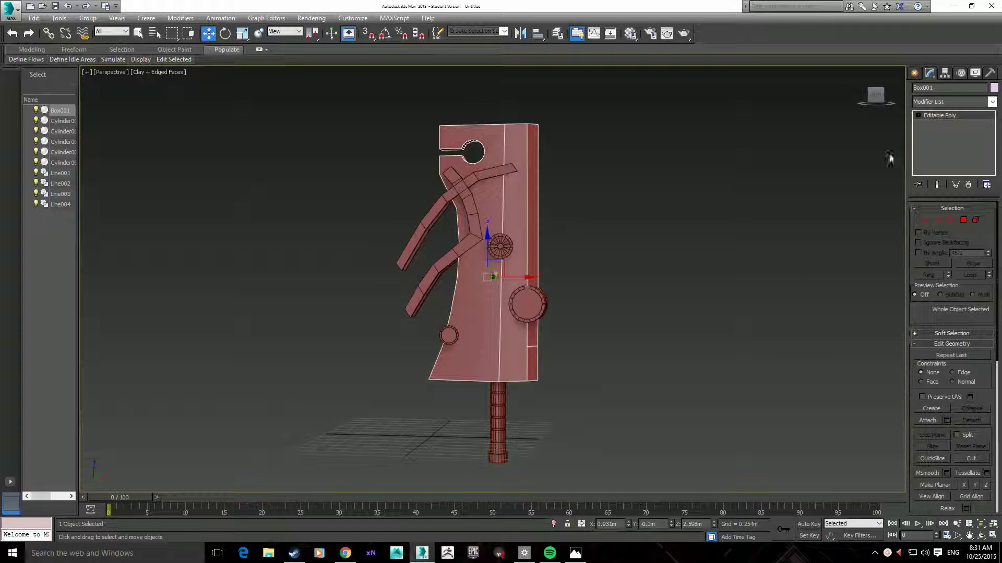
{"action": "left_click", "coordinate": [992, 102]}
{"action": "scroll", "coordinate": [973, 437], "scroll_direction": "down", "scroll_amount": 5}
{"action": "scroll", "coordinate": [973, 438], "scroll_direction": "down", "scroll_amount": 5}
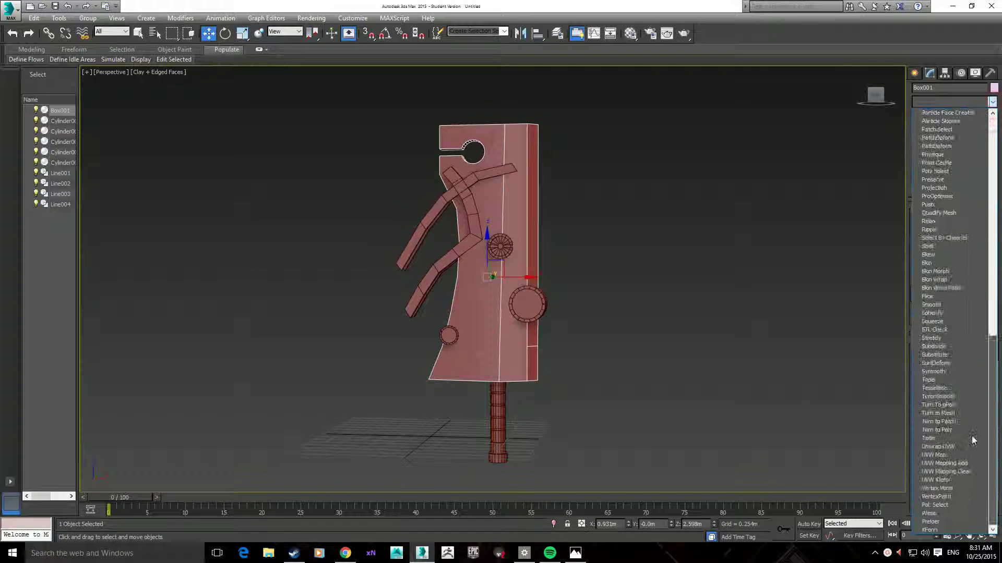
{"action": "left_click", "coordinate": [940, 448]}
{"action": "mouse_move", "coordinate": [556, 199]}
{"action": "middle_mouse_down", "text": "alt"}
{"action": "mouse_move", "coordinate": [531, 221]}
{"action": "mouse_move", "coordinate": [532, 172]}
{"action": "middle_mouse_up", "text": "alt"}
{"action": "scroll", "coordinate": [531, 222], "scroll_direction": "up", "scroll_amount": 2}
{"action": "scroll", "coordinate": [531, 222], "scroll_direction": "up", "scroll_amount": 2}
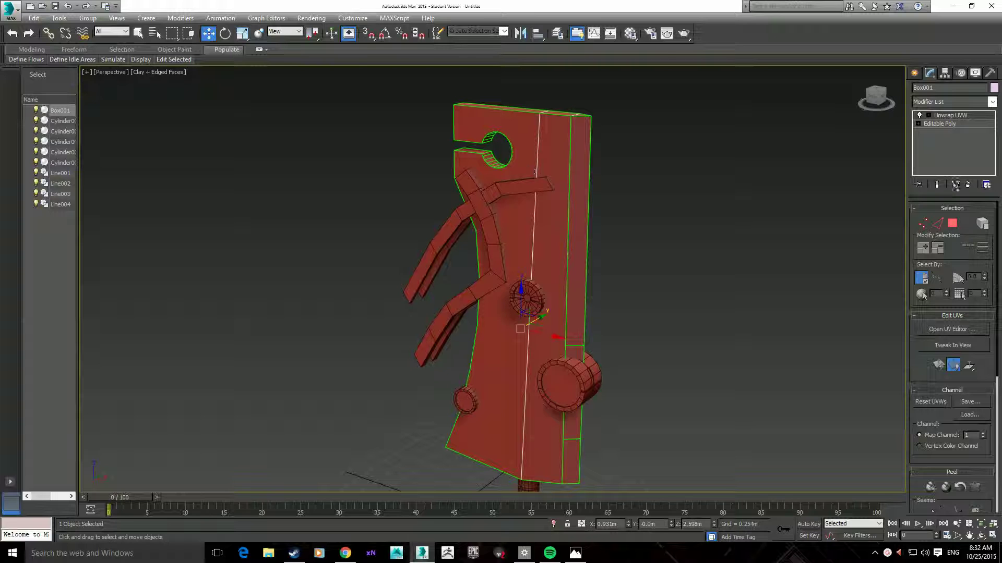
- At Polygon level, select the blade's front face and side strip and Quick Planar Map them
{"action": "left_click", "coordinate": [929, 114]}
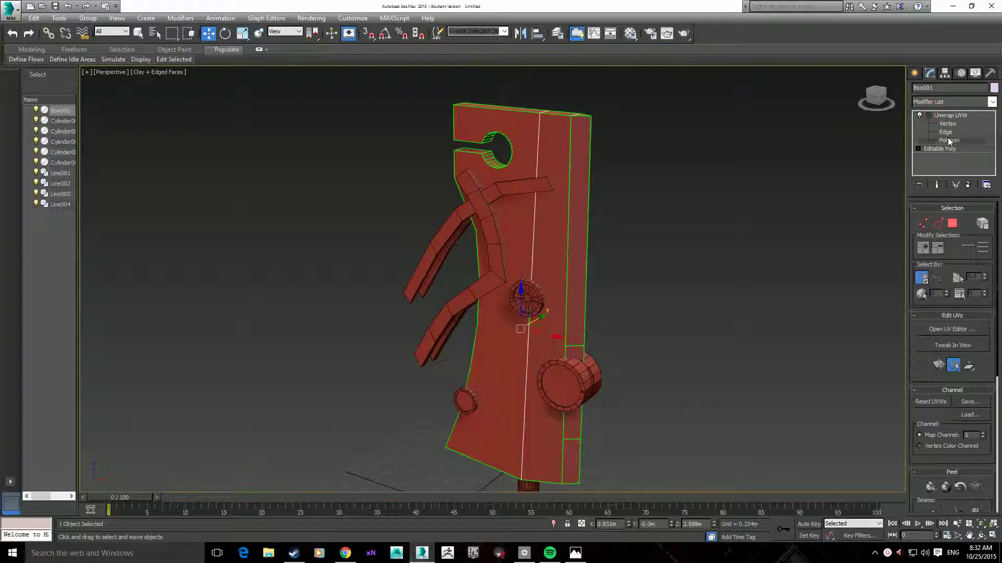
{"action": "left_click", "coordinate": [955, 141]}
{"action": "left_click", "coordinate": [527, 127]}
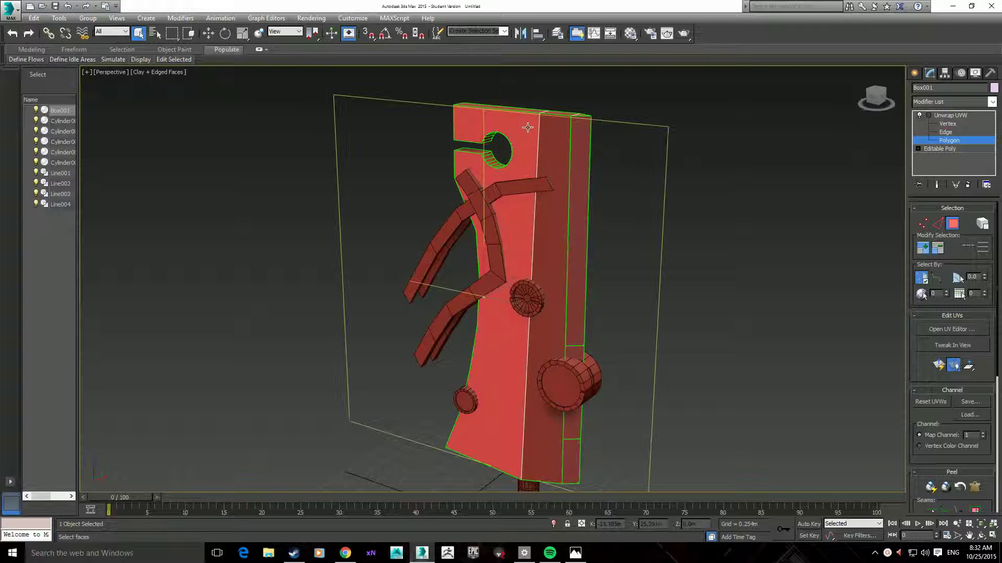
{"action": "left_click", "coordinate": [577, 149], "text": "ctrl"}
{"action": "mouse_move", "coordinate": [622, 317]}
{"action": "middle_mouse_down", "text": "alt"}
{"action": "mouse_move", "coordinate": [575, 327]}
{"action": "mouse_move", "coordinate": [565, 359]}
{"action": "middle_mouse_up", "text": "alt"}
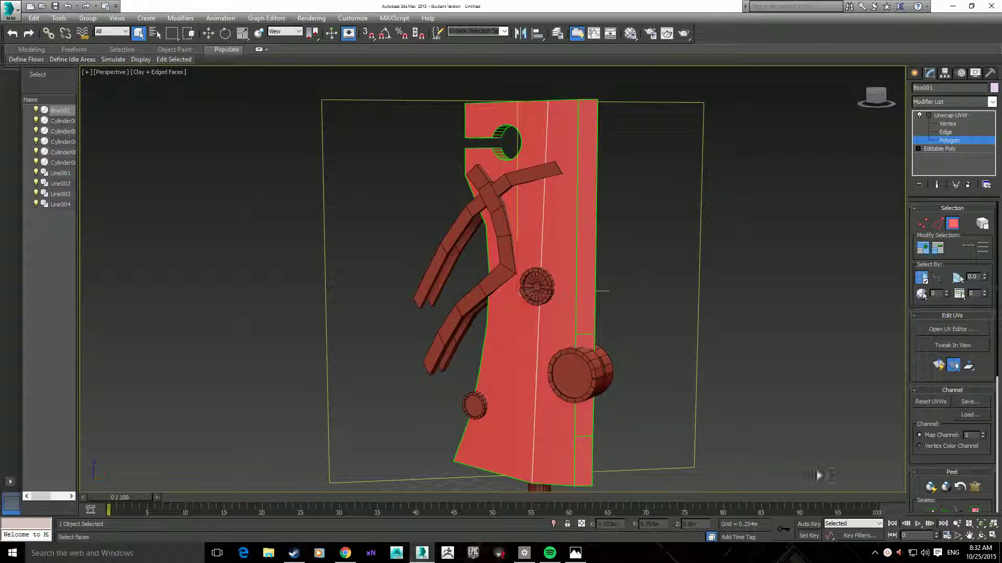
{"action": "left_click", "coordinate": [940, 372]}
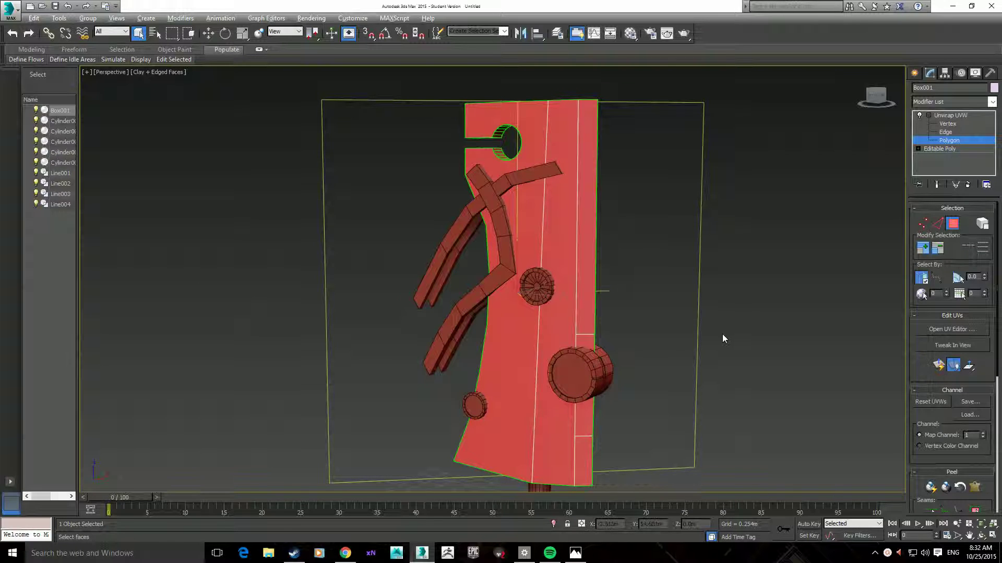
- Orbit around the blade and add the large front face to the polygon selection
{"action": "middle_click_drag", "start_coordinate": [722, 339], "coordinate": [533, 150], "text": "alt"}
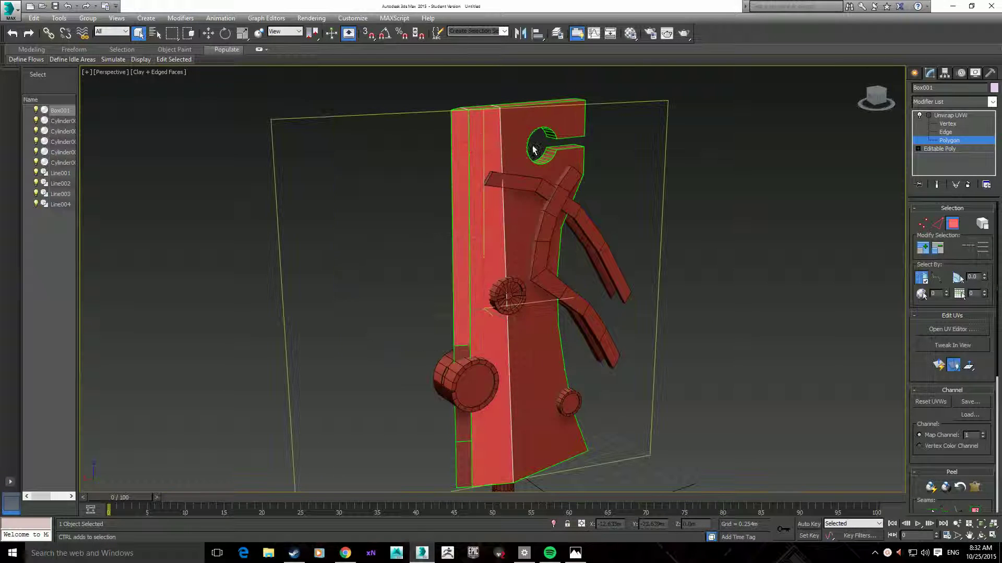
{"action": "left_click", "coordinate": [506, 145], "text": "ctrl"}
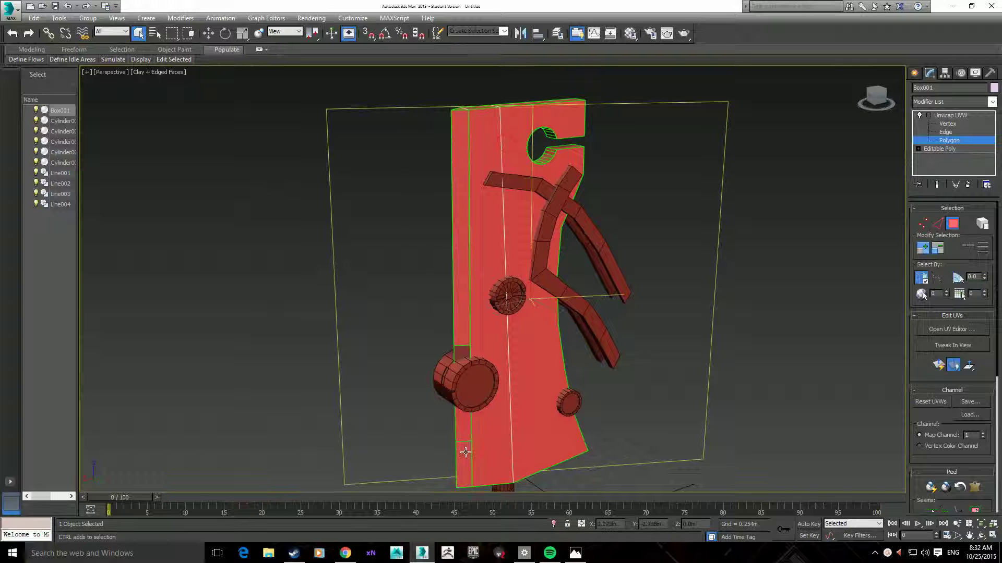
{"action": "mouse_move", "coordinate": [466, 351]}
{"action": "middle_mouse_down", "text": "alt"}
{"action": "mouse_move", "coordinate": [910, 353]}
{"action": "mouse_move", "coordinate": [675, 355]}
{"action": "mouse_move", "coordinate": [759, 364]}
{"action": "middle_mouse_up", "text": "alt"}
- Open Edit UVWs with Select by Element, and drag a strip, the large island and a narrow strip out of the square
{"action": "left_click", "coordinate": [951, 330]}
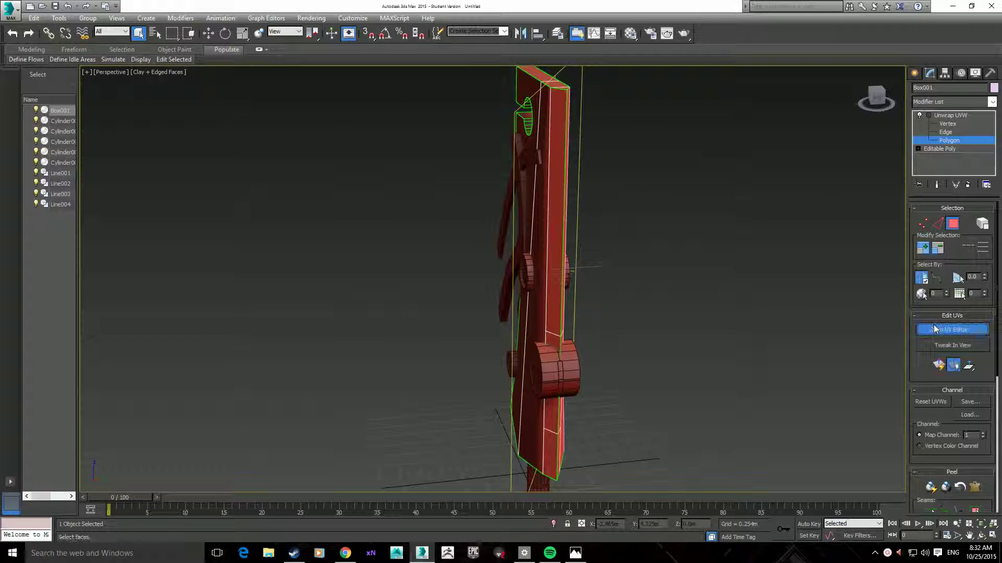
{"action": "scroll", "coordinate": [163, 171], "scroll_direction": "down", "scroll_amount": 2}
{"action": "scroll", "coordinate": [146, 180], "scroll_direction": "down", "scroll_amount": 3}
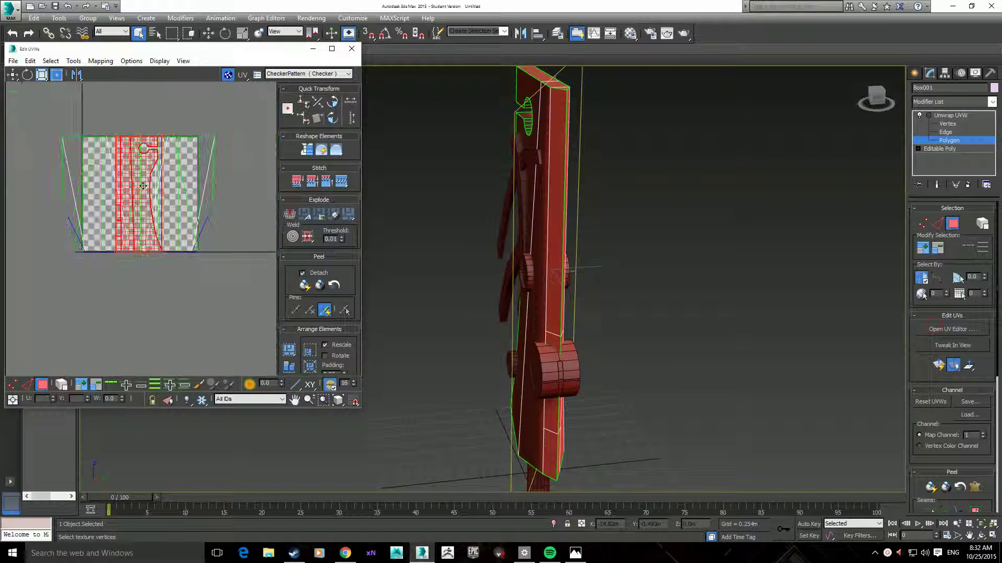
{"action": "left_click", "coordinate": [61, 385]}
{"action": "left_click_drag", "start_coordinate": [138, 193], "coordinate": [266, 203]}
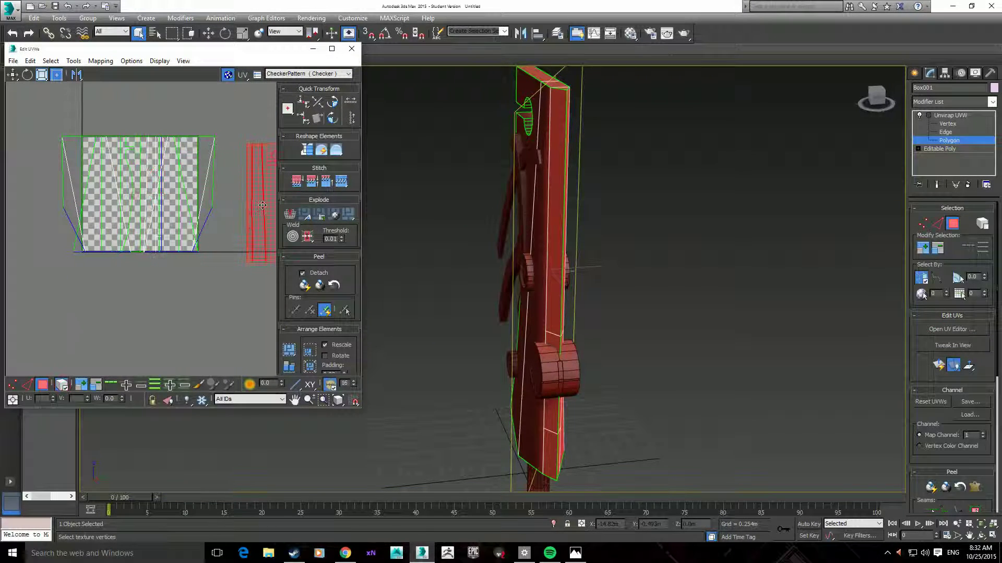
{"action": "left_click", "coordinate": [135, 179]}
{"action": "left_click_drag", "start_coordinate": [135, 179], "coordinate": [40, 103]}
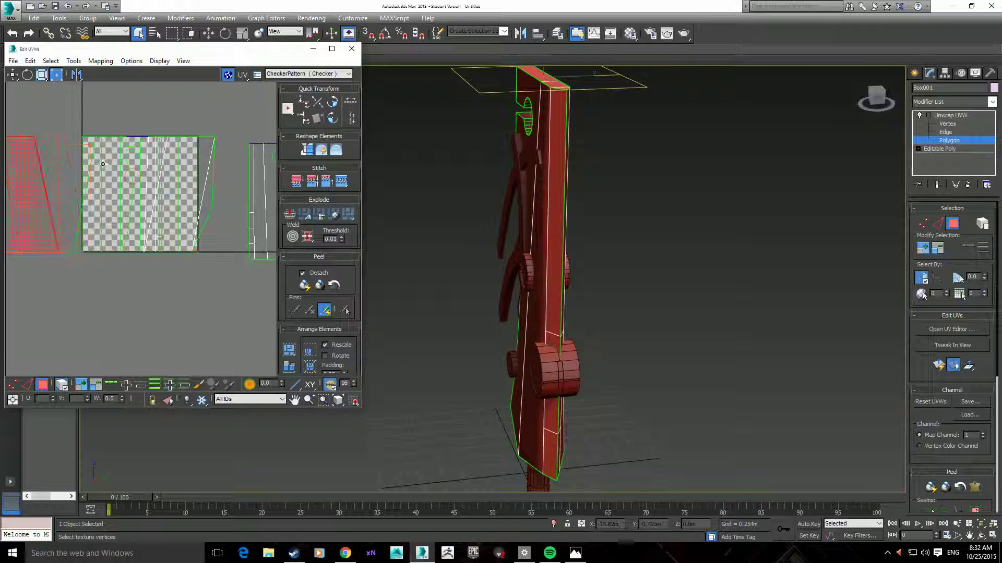
{"action": "left_click", "coordinate": [140, 151]}
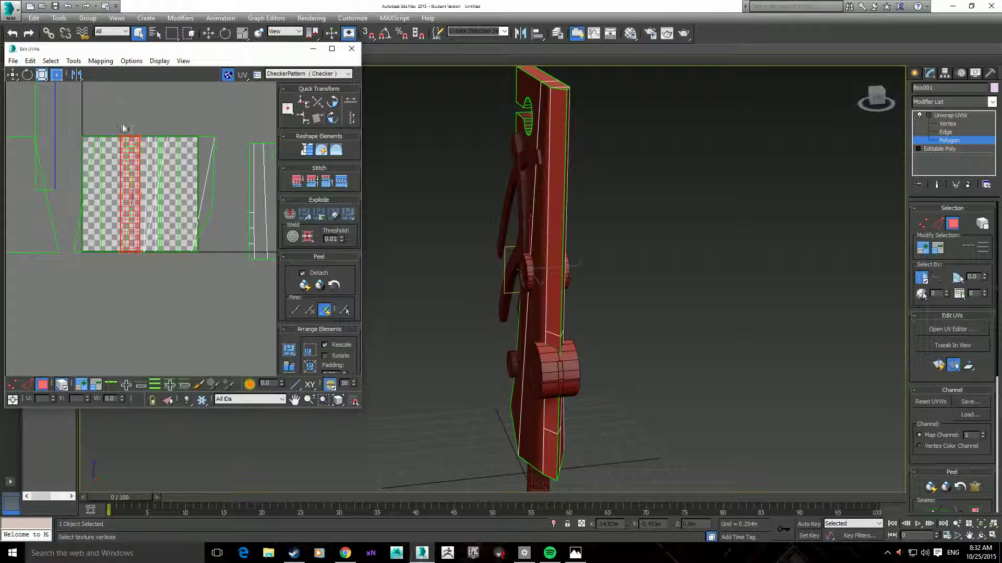
{"action": "left_click_drag", "start_coordinate": [140, 151], "coordinate": [57, 93]}
- Select the narrow holed face and wide front face, and move their islands left out of the square
{"action": "left_click", "coordinate": [129, 144]}
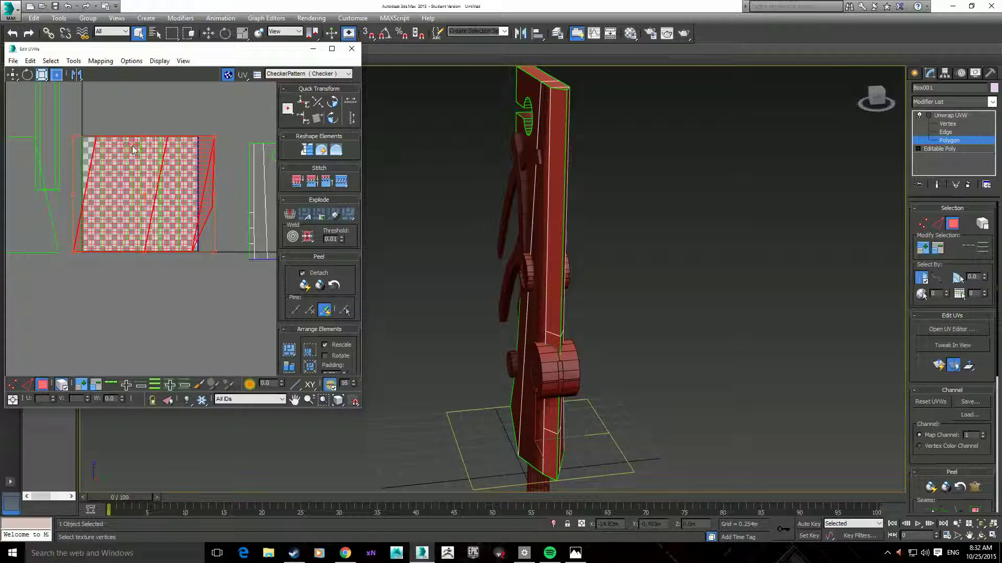
{"action": "left_click", "coordinate": [538, 161]}
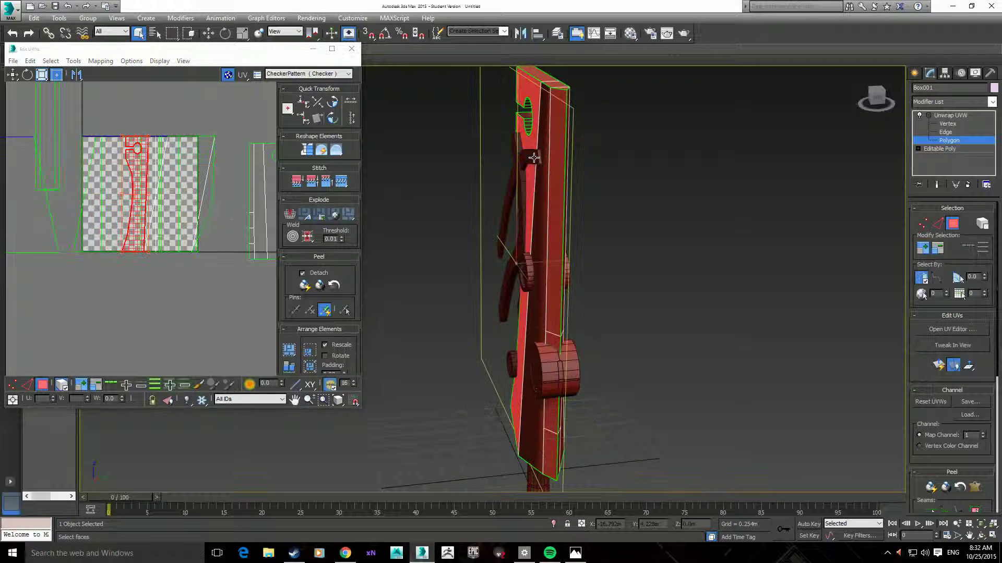
{"action": "left_click", "coordinate": [550, 220], "text": "ctrl"}
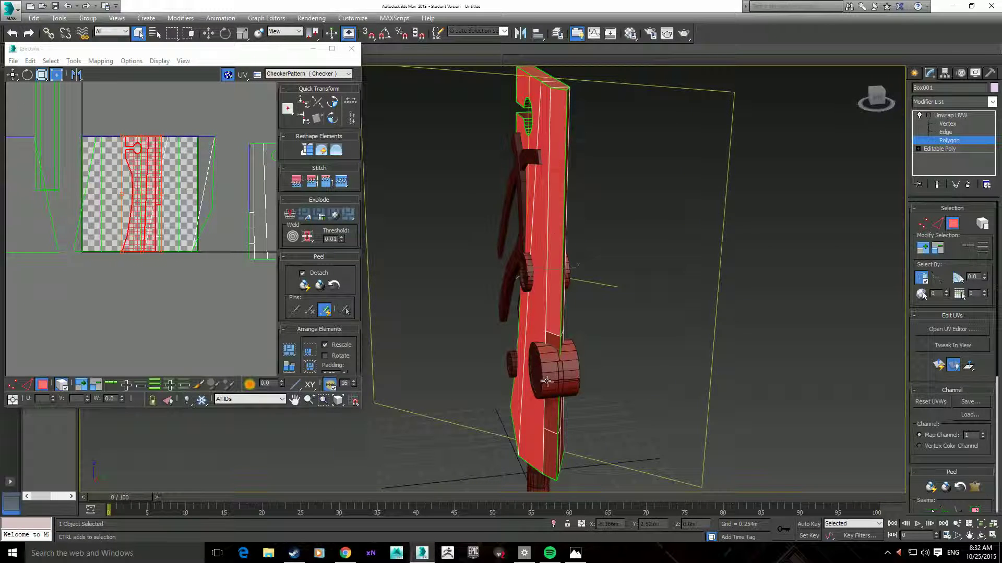
{"action": "left_click_drag", "start_coordinate": [149, 161], "coordinate": [112, 288]}
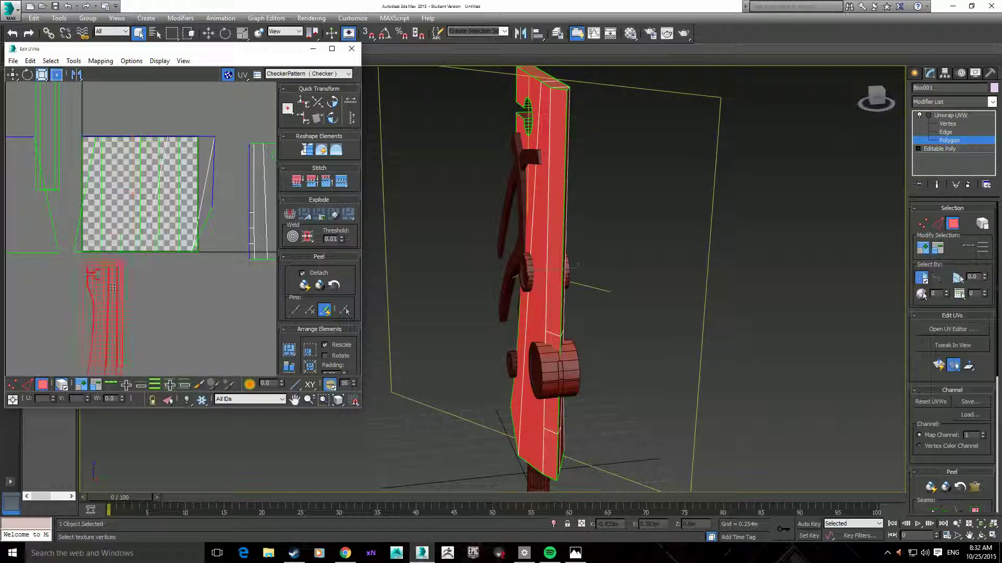
{"action": "scroll", "coordinate": [104, 271], "scroll_direction": "down", "scroll_amount": 3}
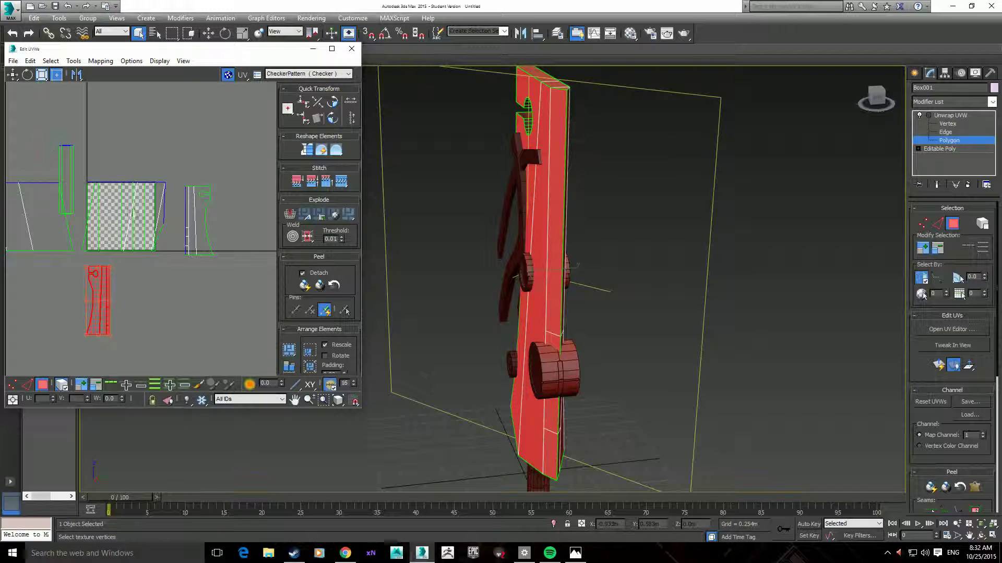
{"action": "left_click_drag", "start_coordinate": [121, 217], "coordinate": [40, 141]}
{"action": "mouse_move", "coordinate": [449, 292]}
{"action": "middle_mouse_down", "text": "alt"}
{"action": "mouse_move", "coordinate": [494, 314]}
{"action": "mouse_move", "coordinate": [615, 284]}
{"action": "middle_mouse_up", "text": "alt"}
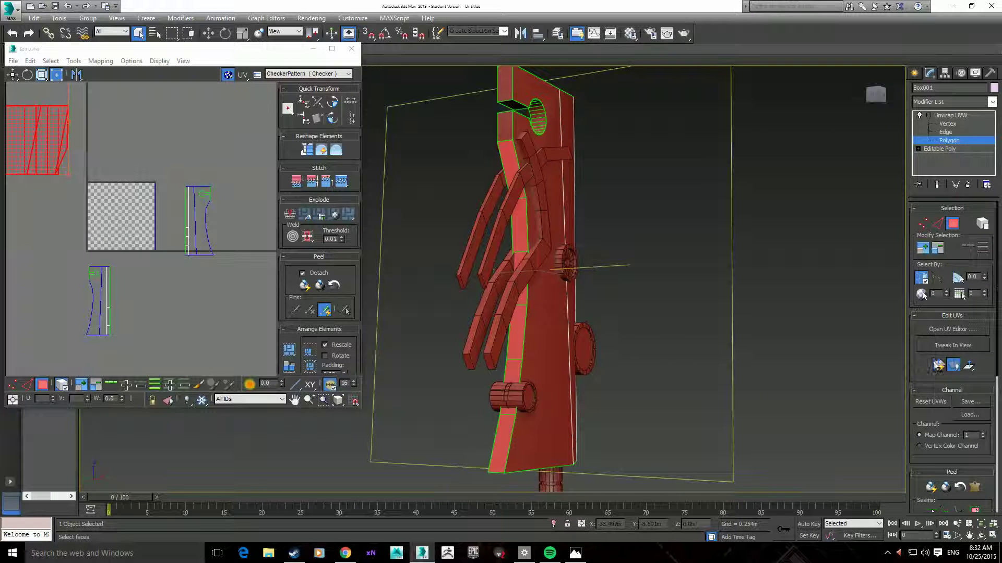
- Undo the last move, slide the UV strip to the square's left edge, and select the top-face island
{"action": "key", "text": "ctrl+z"}
{"action": "scroll", "coordinate": [112, 239], "scroll_direction": "up", "scroll_amount": 5}
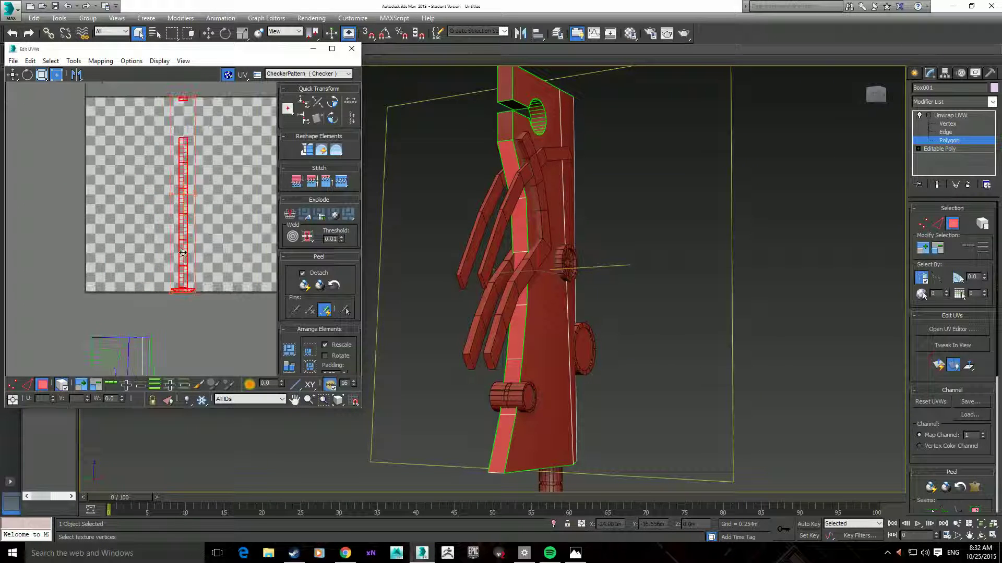
{"action": "left_click_drag", "start_coordinate": [140, 237], "coordinate": [95, 237]}
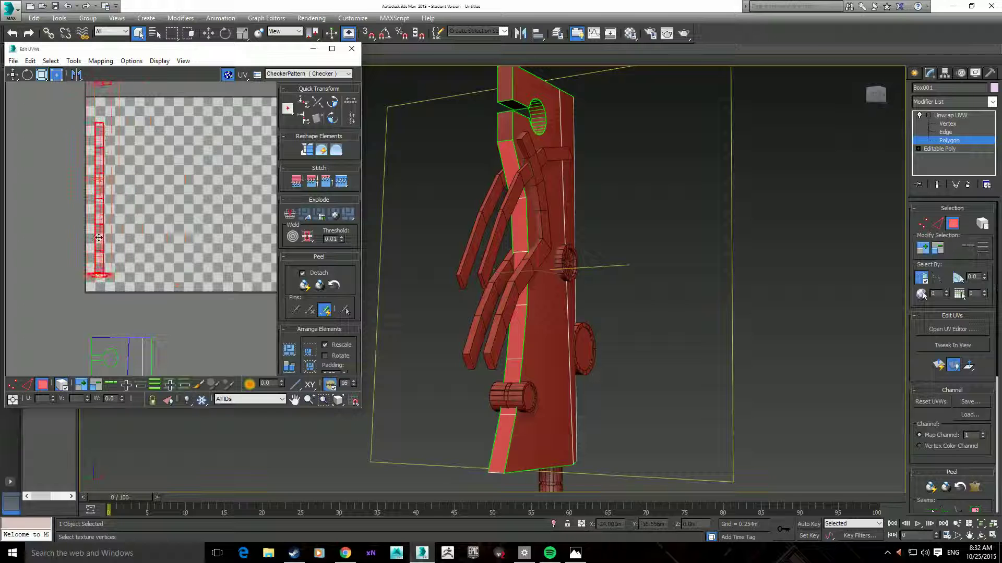
{"action": "left_click", "coordinate": [141, 198]}
{"action": "middle_click_drag", "start_coordinate": [141, 195], "coordinate": [150, 280]}
{"action": "left_click_drag", "start_coordinate": [124, 179], "coordinate": [95, 161]}
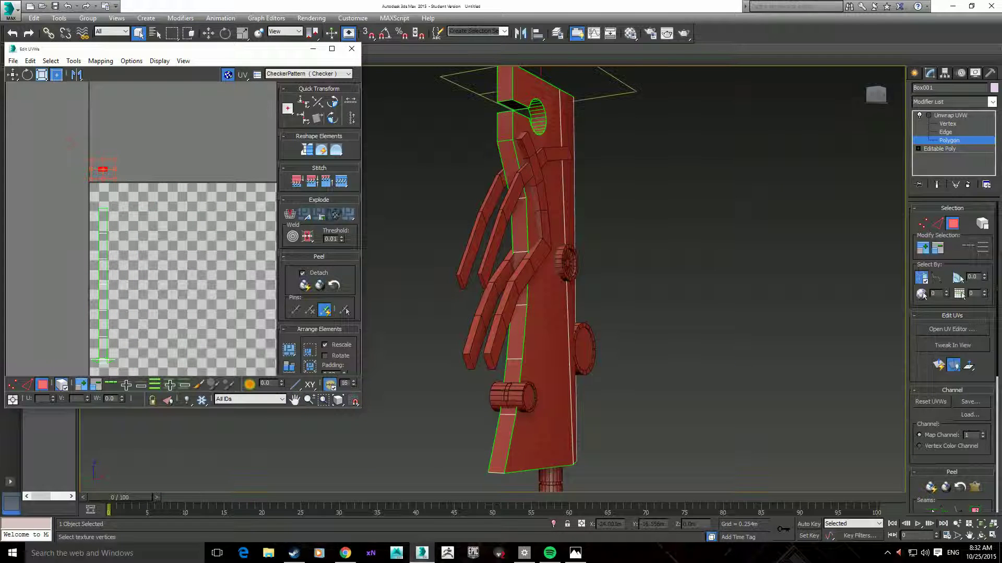
- Planar-map the blade's top face and rotate its UV strip upright by about 90°
{"action": "middle_click_drag", "start_coordinate": [678, 235], "coordinate": [657, 292], "text": "alt"}
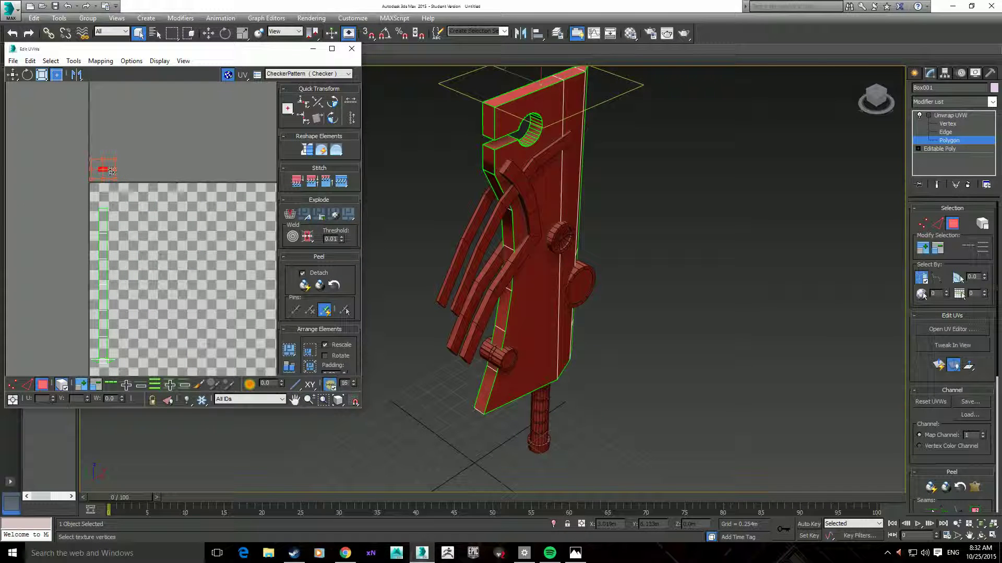
{"action": "middle_click_drag", "start_coordinate": [199, 283], "coordinate": [152, 200]}
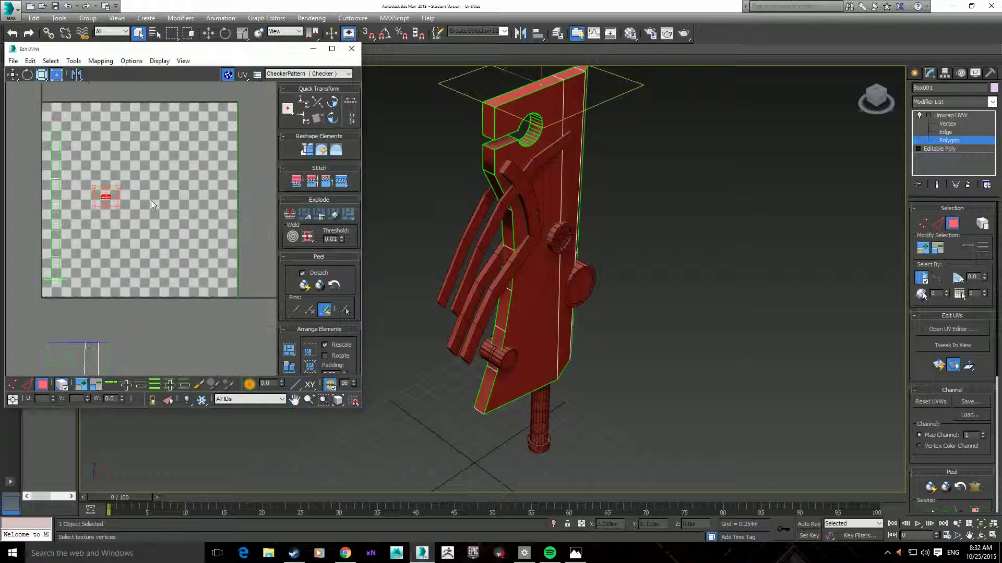
{"action": "scroll", "coordinate": [151, 200], "scroll_direction": "down", "scroll_amount": 3}
{"action": "left_click", "coordinate": [939, 365]}
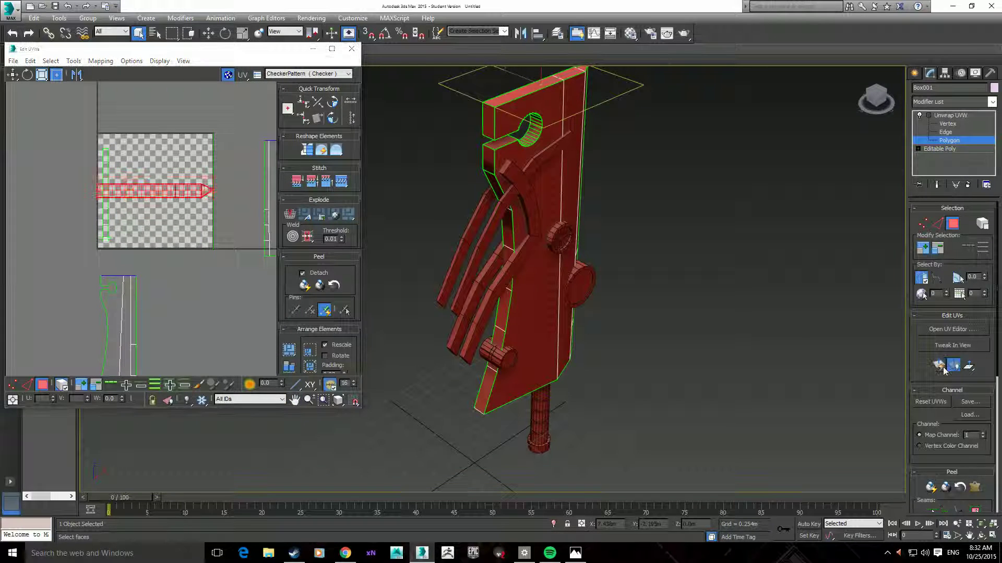
{"action": "left_click", "coordinate": [27, 74]}
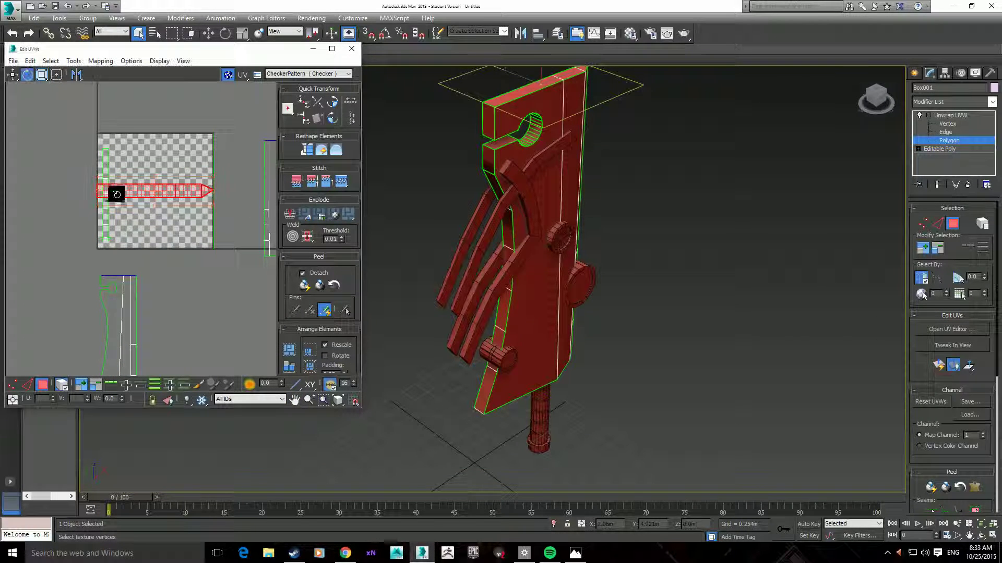
{"action": "left_click_drag", "start_coordinate": [112, 193], "coordinate": [159, 249]}
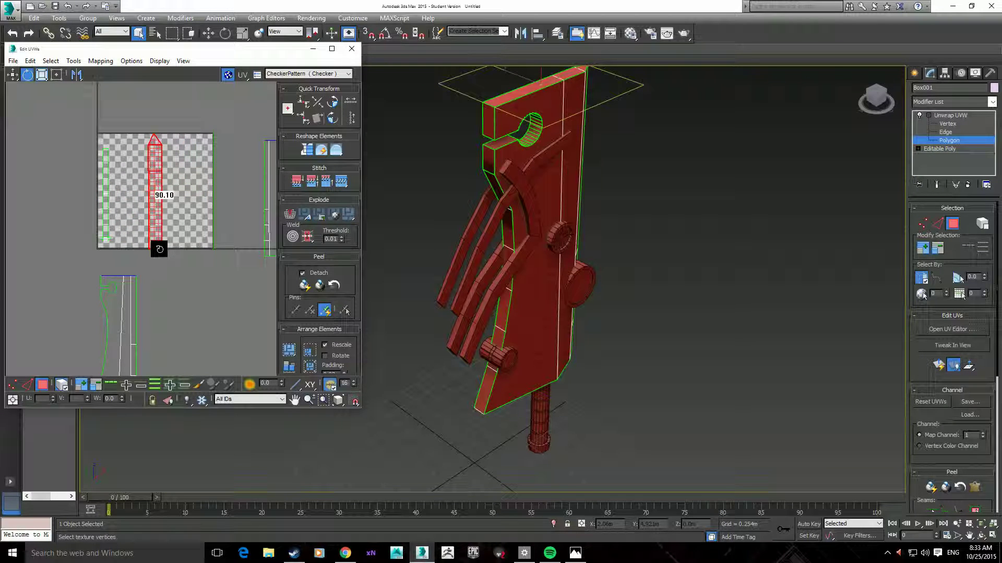
{"action": "left_click_drag", "start_coordinate": [160, 250], "coordinate": [158, 248]}
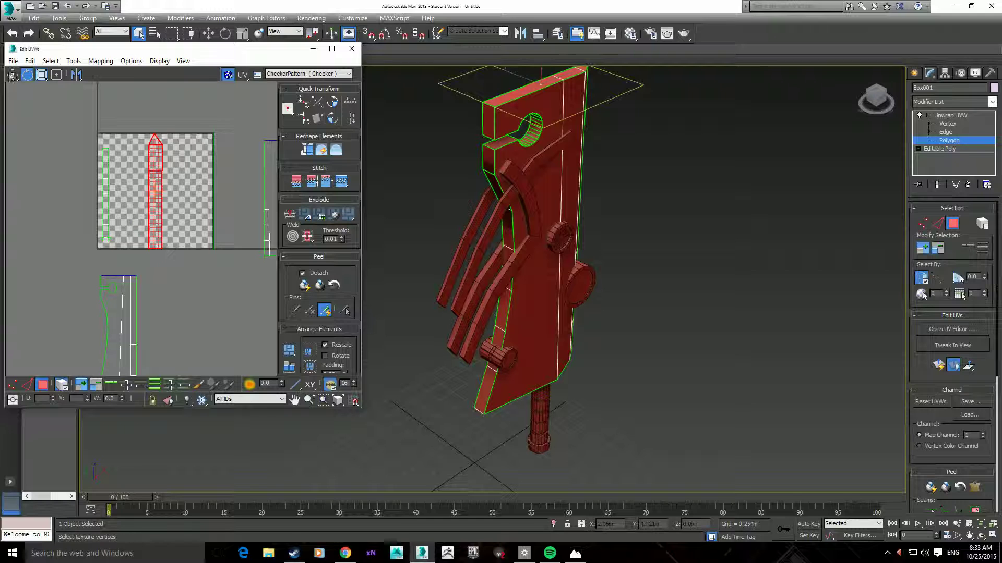
- Shrink the thin strip, move it left inside the square, and turn off the checker display
{"action": "left_click_drag", "start_coordinate": [157, 167], "coordinate": [133, 187]}
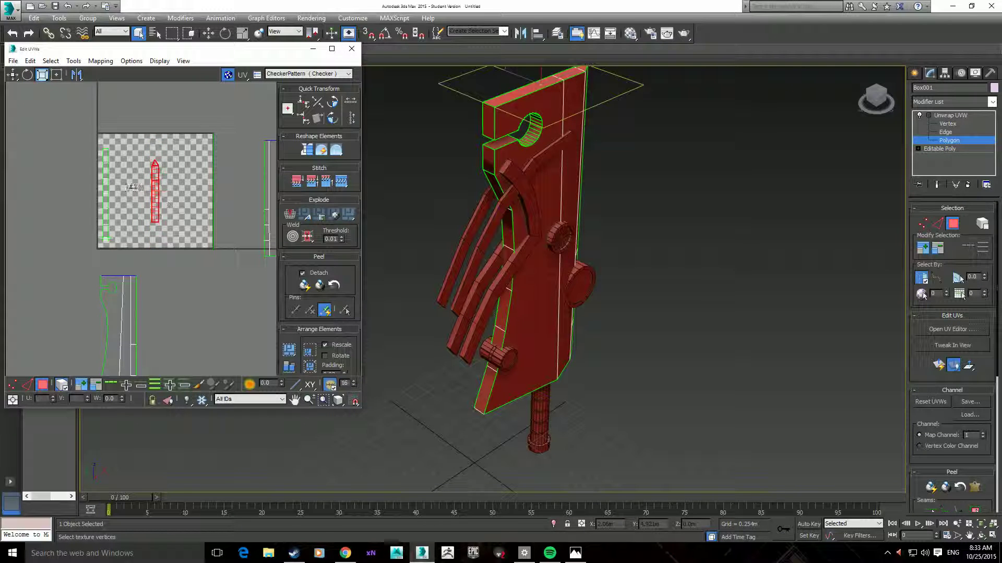
{"action": "key", "text": "w"}
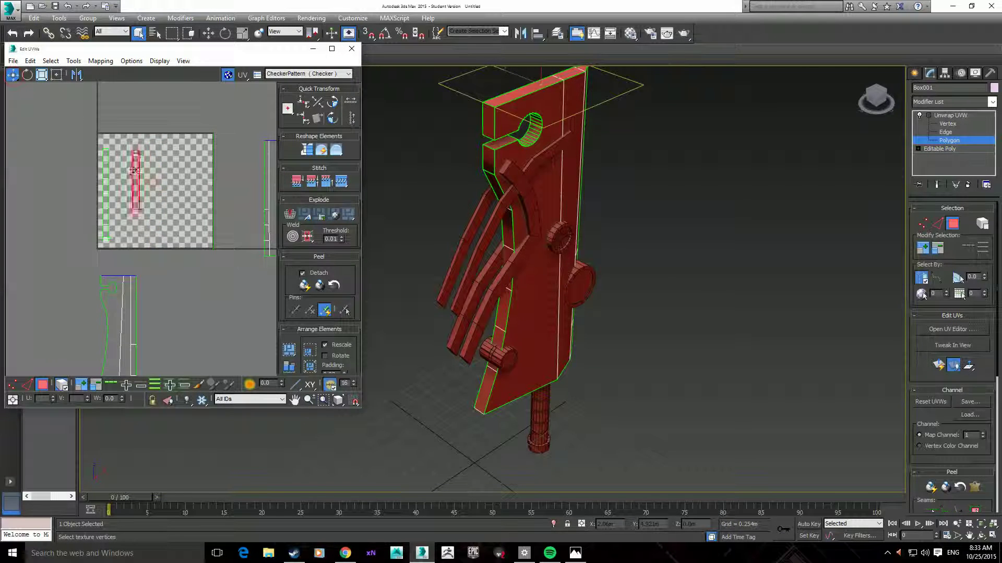
{"action": "left_click_drag", "start_coordinate": [155, 186], "coordinate": [121, 167]}
{"action": "left_click", "coordinate": [228, 74]}
{"action": "middle_click_drag", "start_coordinate": [219, 161], "coordinate": [179, 134]}
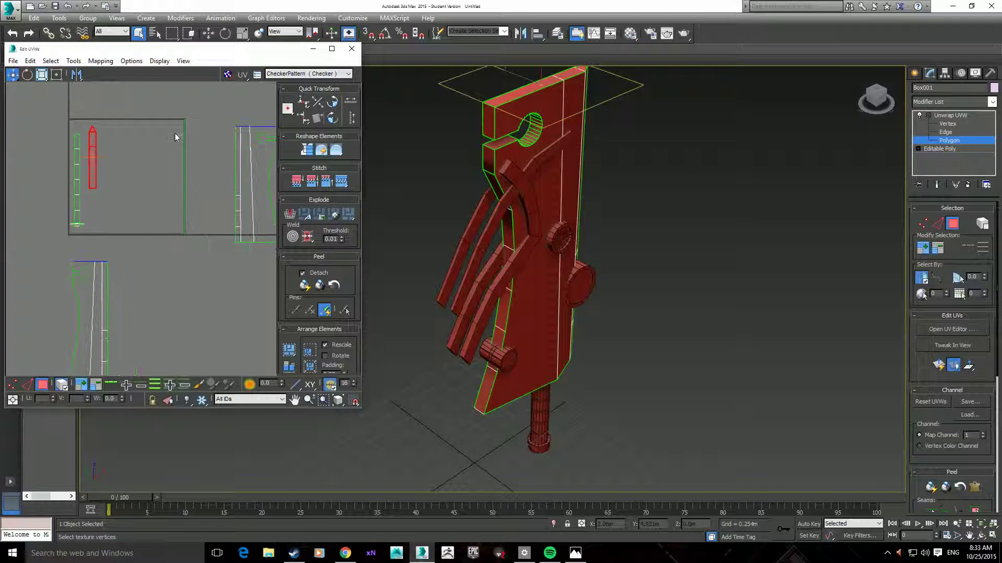
{"action": "left_click", "coordinate": [185, 156]}
{"action": "middle_click_drag", "start_coordinate": [536, 222], "coordinate": [595, 177], "text": "alt"}
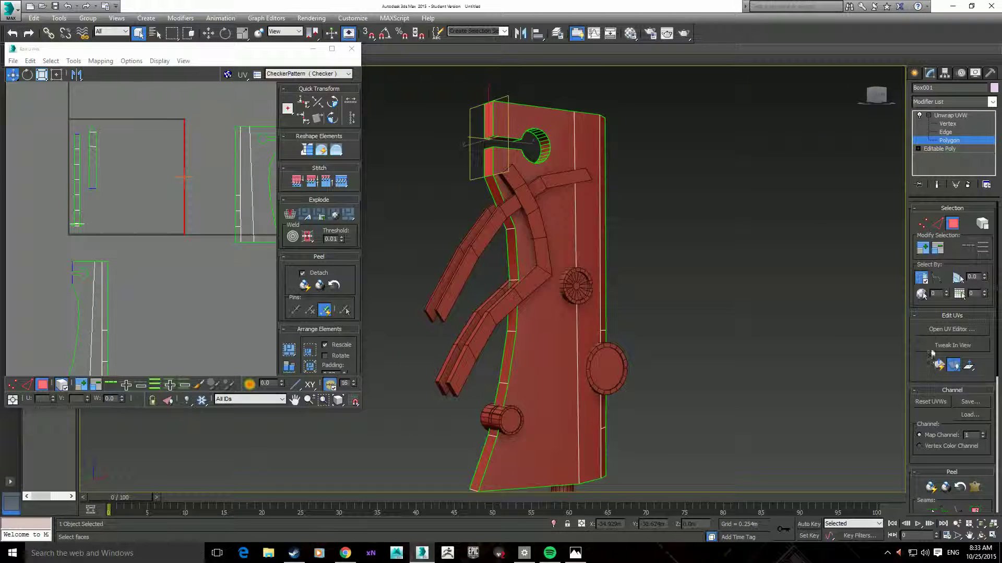
- Select the two small UV polygons and scale them down
{"action": "left_click", "coordinate": [137, 155]}
{"action": "left_click", "coordinate": [42, 74]}
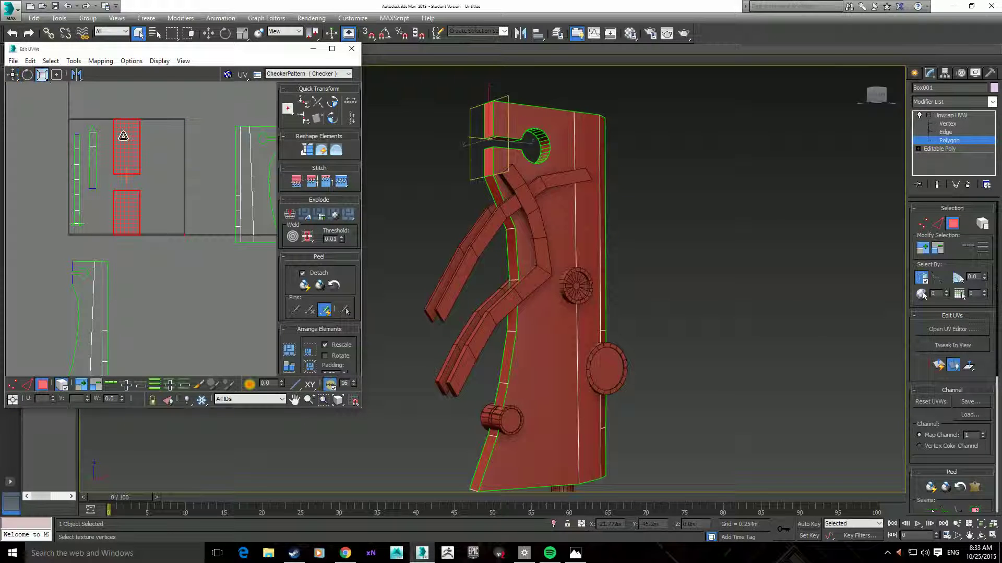
{"action": "mouse_move", "coordinate": [136, 159]}
{"action": "left_mouse_down"}
{"action": "mouse_move", "coordinate": [77, 146]}
{"action": "mouse_move", "coordinate": [80, 160]}
{"action": "mouse_move", "coordinate": [115, 173]}
{"action": "left_mouse_up"}
{"action": "left_click", "coordinate": [12, 74]}
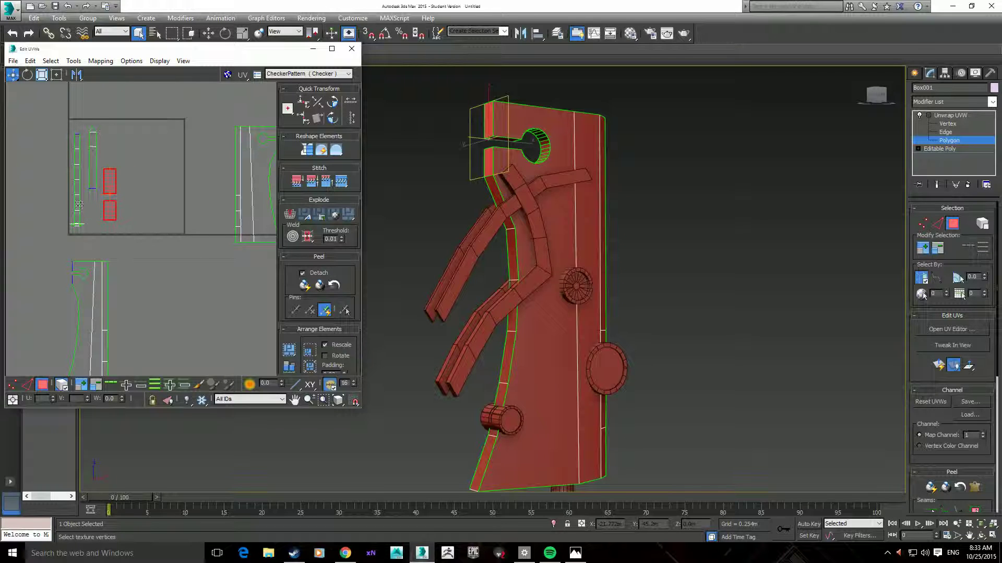
{"action": "scroll", "coordinate": [81, 216], "scroll_direction": "up", "scroll_amount": 4}
{"action": "scroll", "coordinate": [84, 222], "scroll_direction": "up", "scroll_amount": 2}
{"action": "scroll", "coordinate": [86, 225], "scroll_direction": "up", "scroll_amount": 4}
- Select the handle strip's shell, then narrow the selection to its bottom polygon
{"action": "left_click_drag", "start_coordinate": [86, 224], "coordinate": [92, 247]}
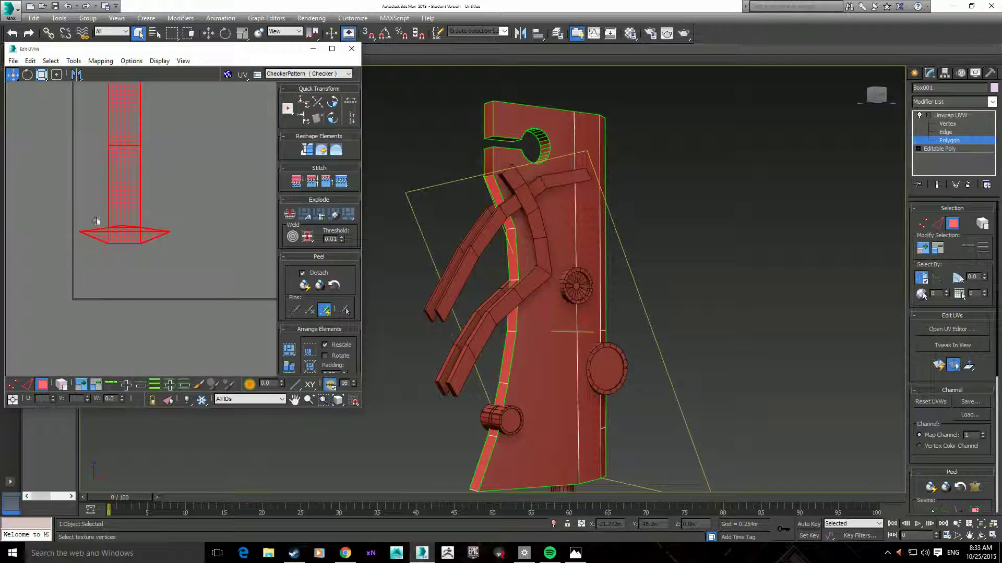
{"action": "left_click", "coordinate": [96, 234]}
{"action": "left_click", "coordinate": [119, 226], "text": "ctrl"}
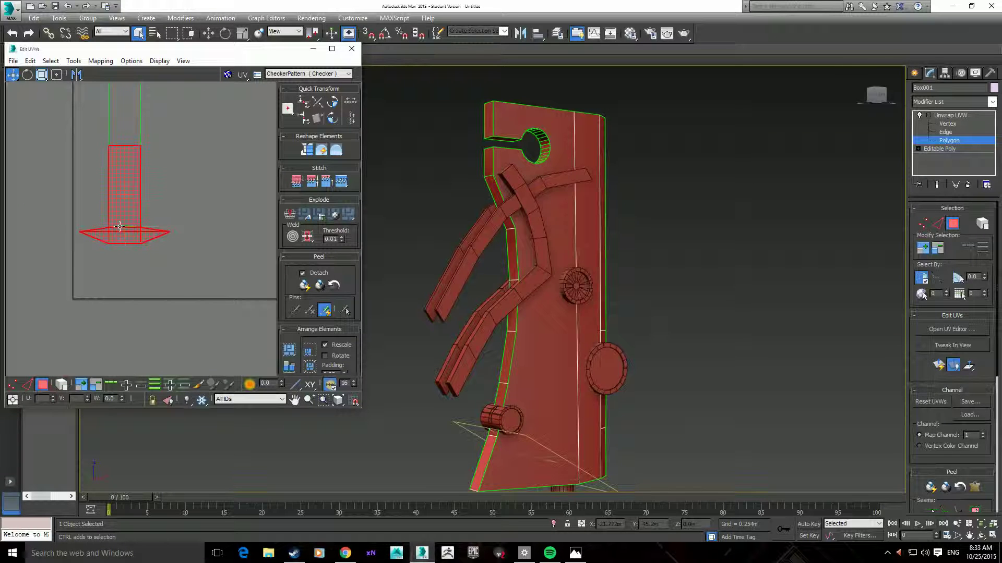
{"action": "left_click", "coordinate": [186, 211]}
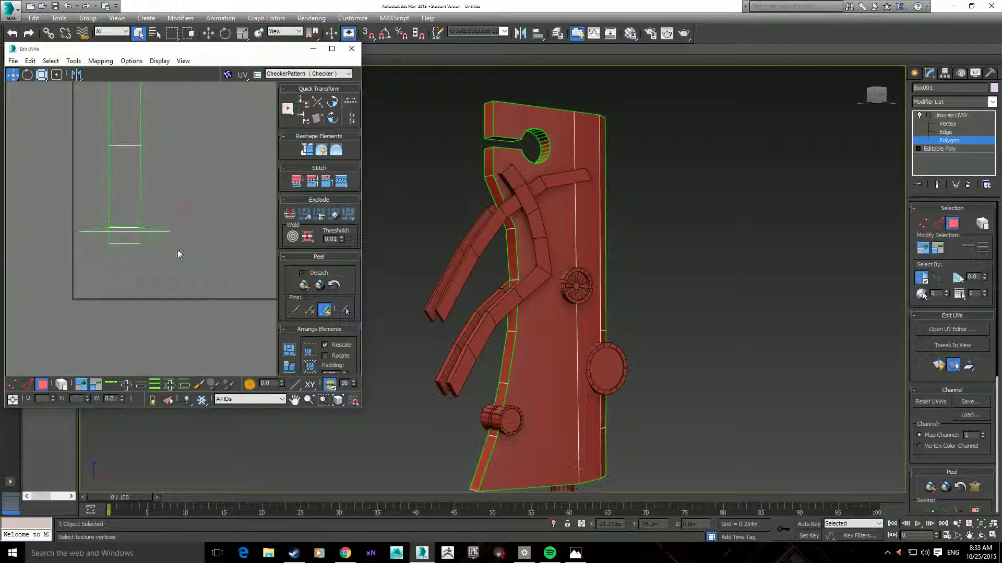
{"action": "left_click", "coordinate": [161, 233]}
{"action": "mouse_move", "coordinate": [613, 355]}
{"action": "middle_mouse_down"}
{"action": "mouse_move", "coordinate": [602, 243]}
{"action": "mouse_move", "coordinate": [850, 334]}
{"action": "middle_mouse_up"}
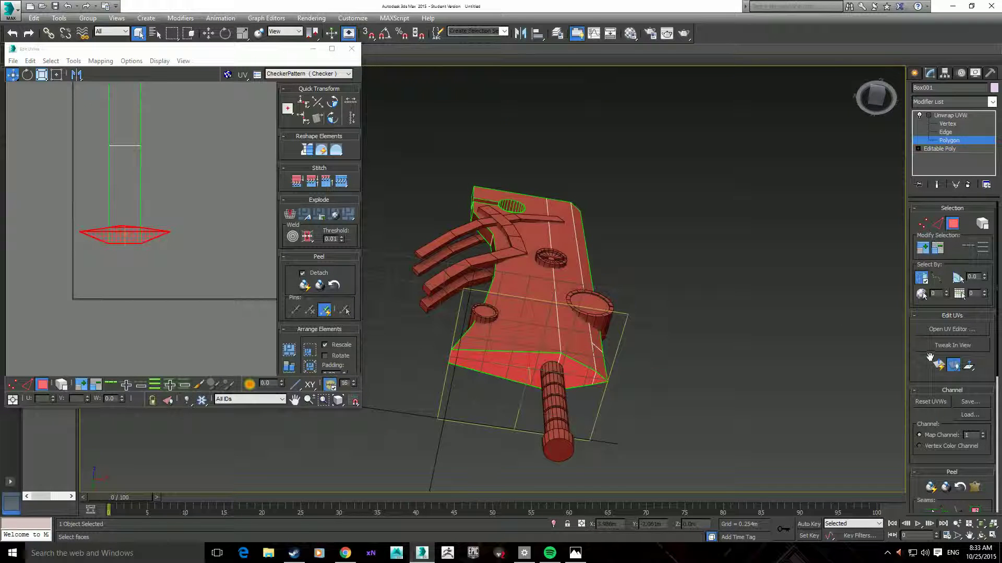
{"action": "scroll", "coordinate": [99, 256], "scroll_direction": "up", "scroll_amount": 3}
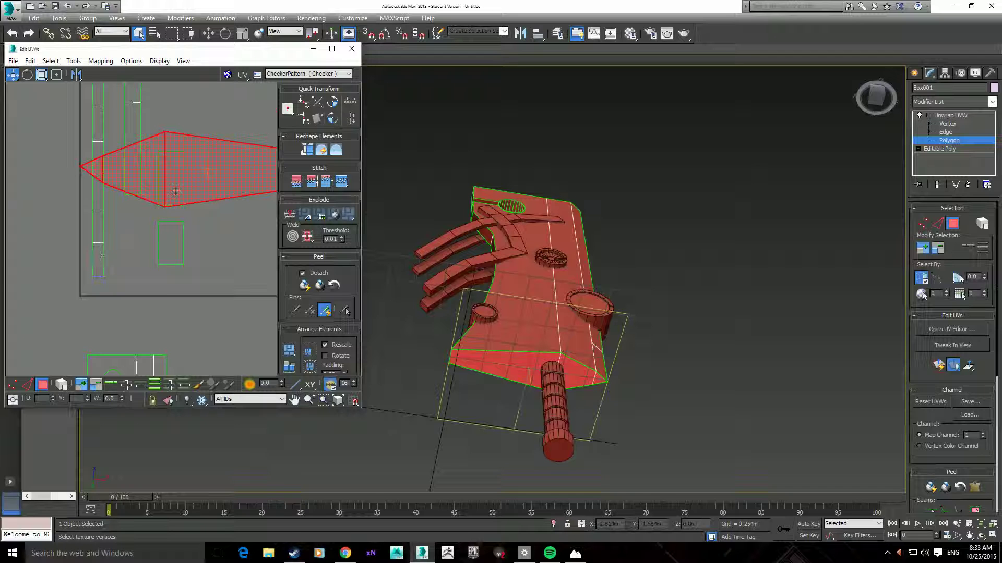
- Rotate the bottom shell about 90°, shrink it, and move it down-left beside the strips
{"action": "left_click", "coordinate": [27, 74]}
{"action": "left_click_drag", "start_coordinate": [145, 156], "coordinate": [201, 243]}
{"action": "left_click", "coordinate": [42, 75]}
{"action": "left_click_drag", "start_coordinate": [198, 137], "coordinate": [208, 239]}
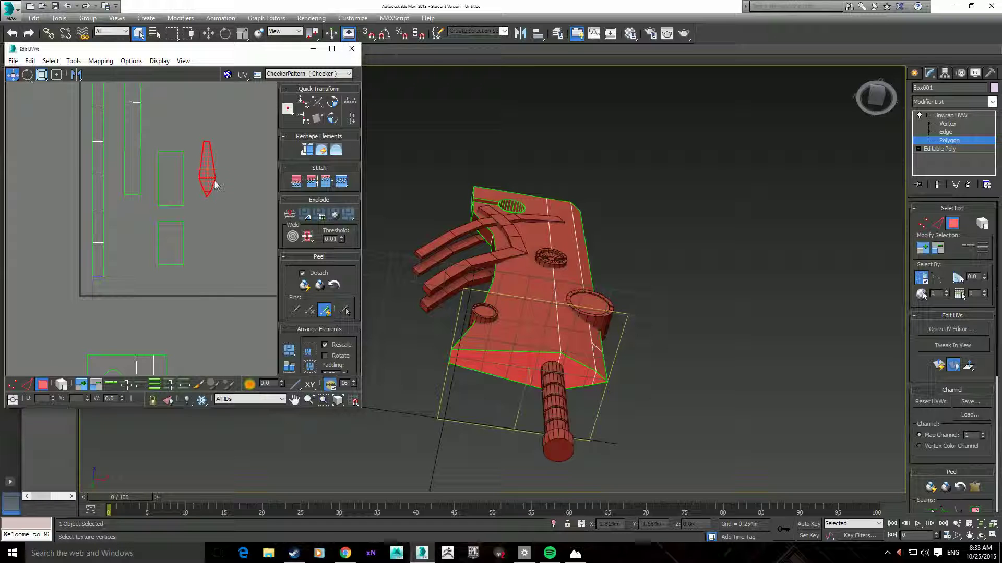
{"action": "mouse_move", "coordinate": [215, 185]}
{"action": "left_mouse_down"}
{"action": "mouse_move", "coordinate": [147, 228]}
{"action": "mouse_move", "coordinate": [136, 249]}
{"action": "left_mouse_up"}
{"action": "left_click", "coordinate": [255, 139]}
{"action": "middle_click_drag", "start_coordinate": [255, 139], "coordinate": [249, 171]}
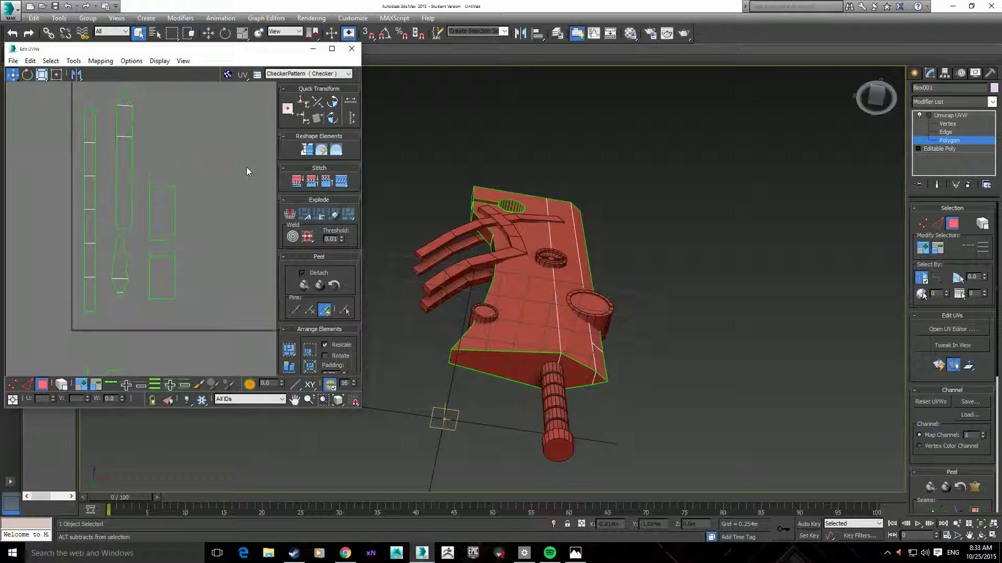
{"action": "scroll", "coordinate": [173, 167], "scroll_direction": "down", "scroll_amount": 3}
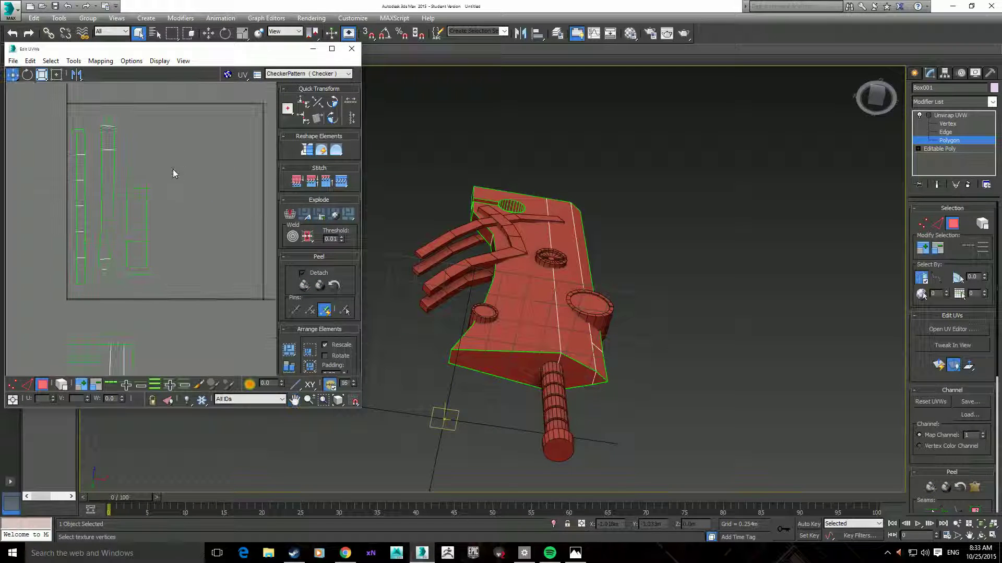
{"action": "scroll", "coordinate": [141, 209], "scroll_direction": "down", "scroll_amount": 3}
- Move the two small rectangles beside the other shells, bring the right shell into the square, and select all
{"action": "left_click_drag", "start_coordinate": [125, 196], "coordinate": [113, 250]}
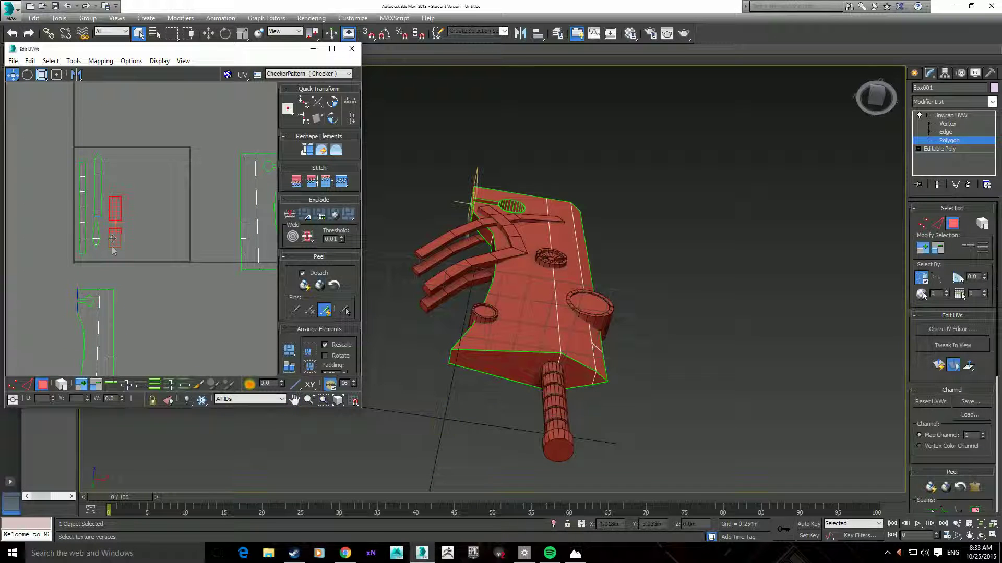
{"action": "mouse_move", "coordinate": [115, 210]}
{"action": "left_mouse_down"}
{"action": "mouse_move", "coordinate": [84, 209]}
{"action": "mouse_move", "coordinate": [118, 214]}
{"action": "mouse_move", "coordinate": [125, 282]}
{"action": "left_mouse_up"}
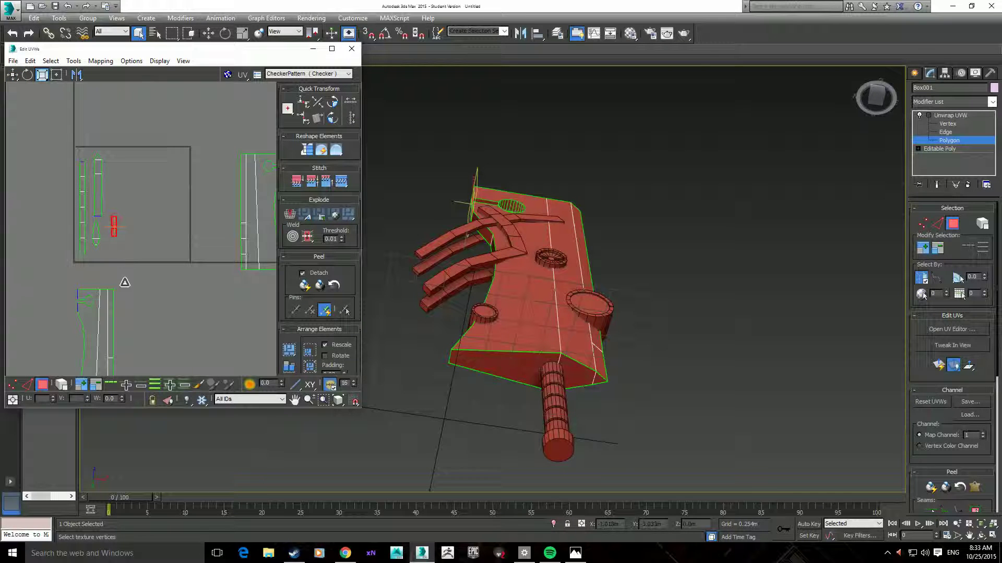
{"action": "left_click", "coordinate": [12, 75]}
{"action": "left_click_drag", "start_coordinate": [112, 224], "coordinate": [103, 239]}
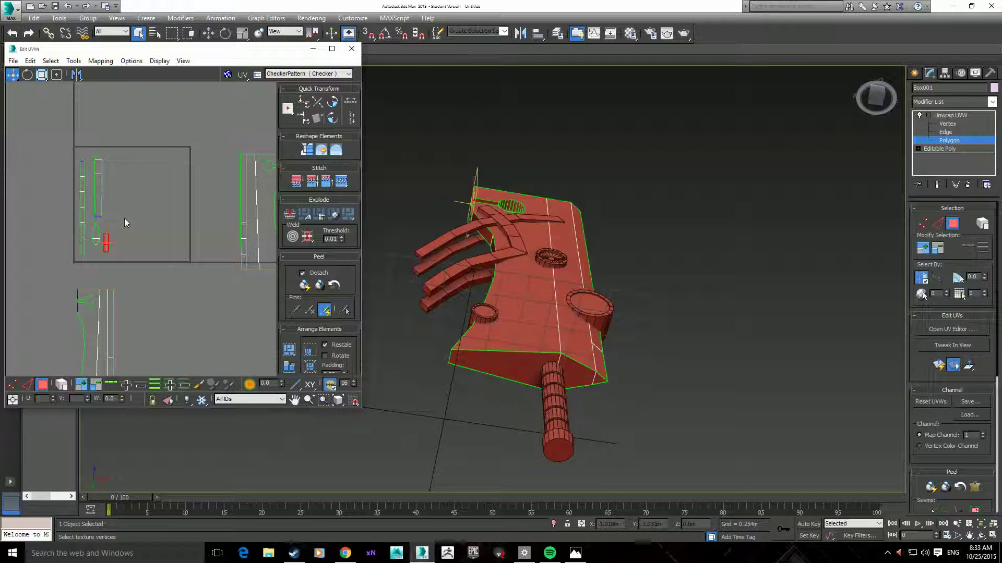
{"action": "middle_click_drag", "start_coordinate": [124, 222], "coordinate": [78, 226]}
{"action": "left_click", "coordinate": [197, 193]}
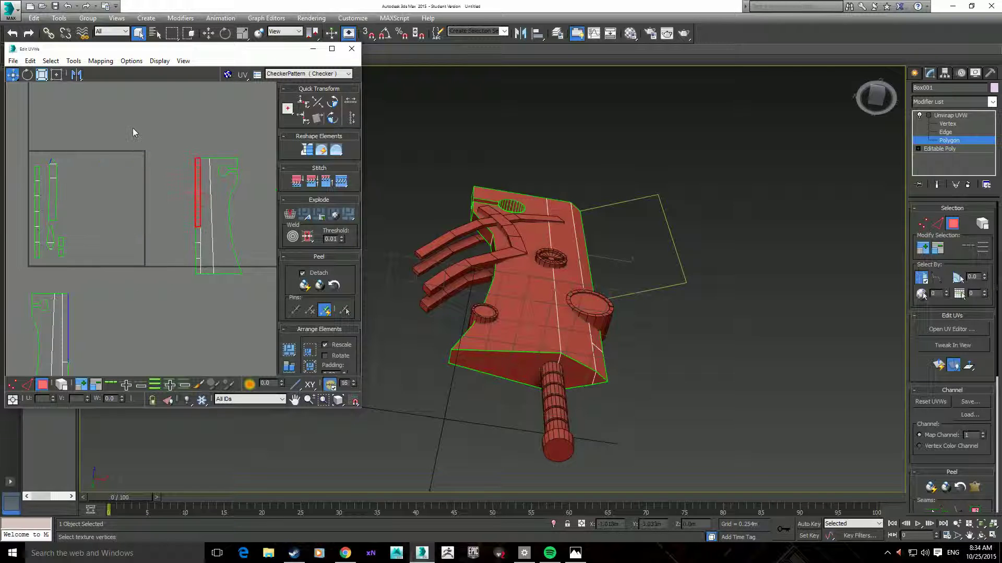
{"action": "left_click_drag", "start_coordinate": [218, 215], "coordinate": [94, 210]}
{"action": "key", "text": "ctrl+a"}
- Pack all UV islands via Tools > Pack UVs with Recursive Packing and 0.02 padding
{"action": "middle_click_drag", "start_coordinate": [135, 247], "coordinate": [157, 224]}
{"action": "scroll", "coordinate": [158, 224], "scroll_direction": "down", "scroll_amount": 2}
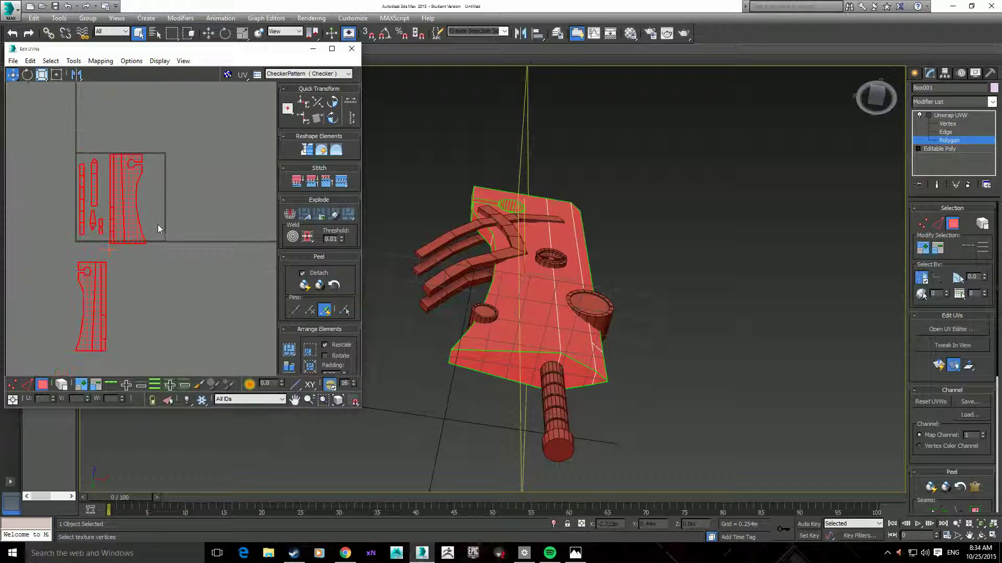
{"action": "left_click", "coordinate": [73, 61]}
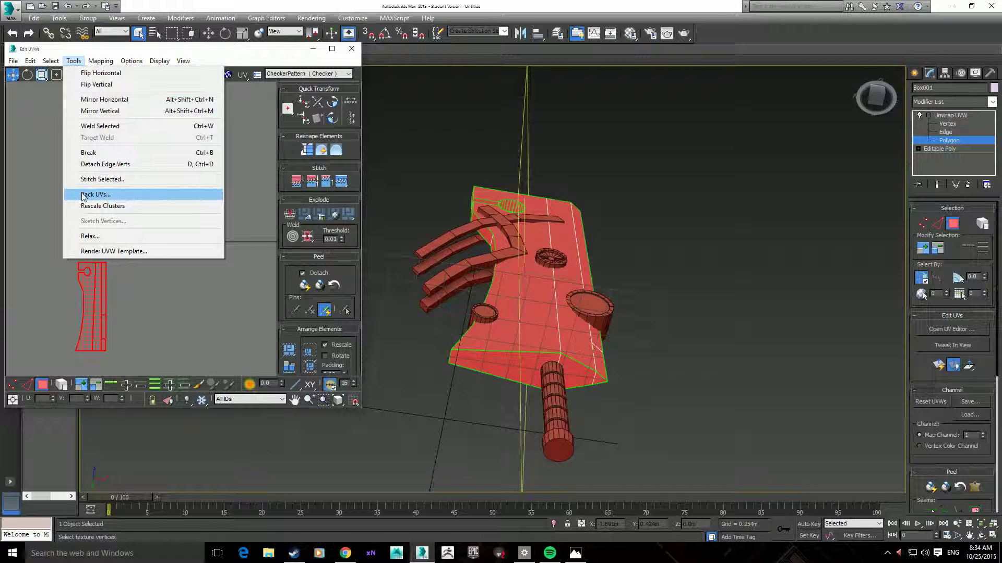
{"action": "left_click", "coordinate": [107, 197]}
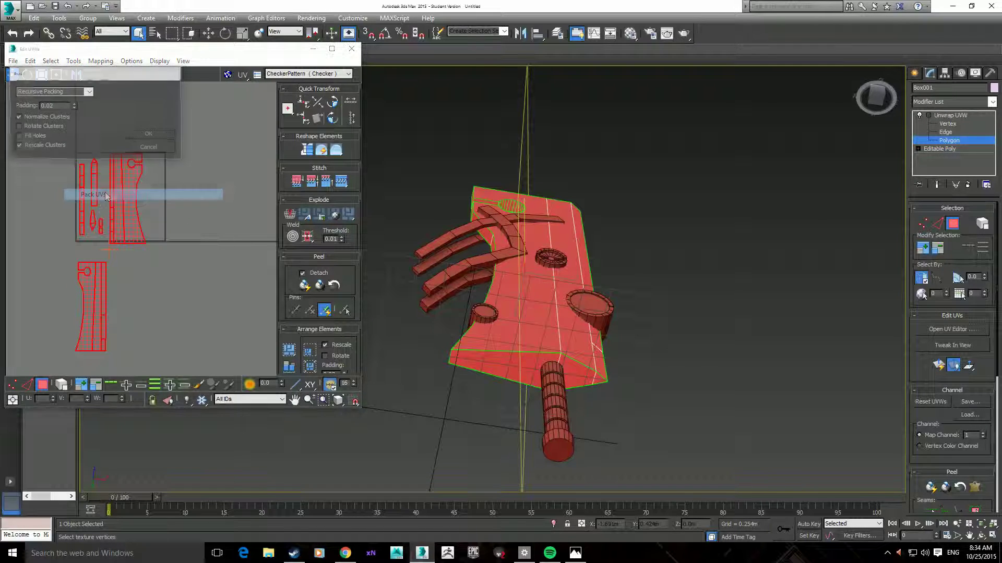
{"action": "left_click", "coordinate": [138, 137]}
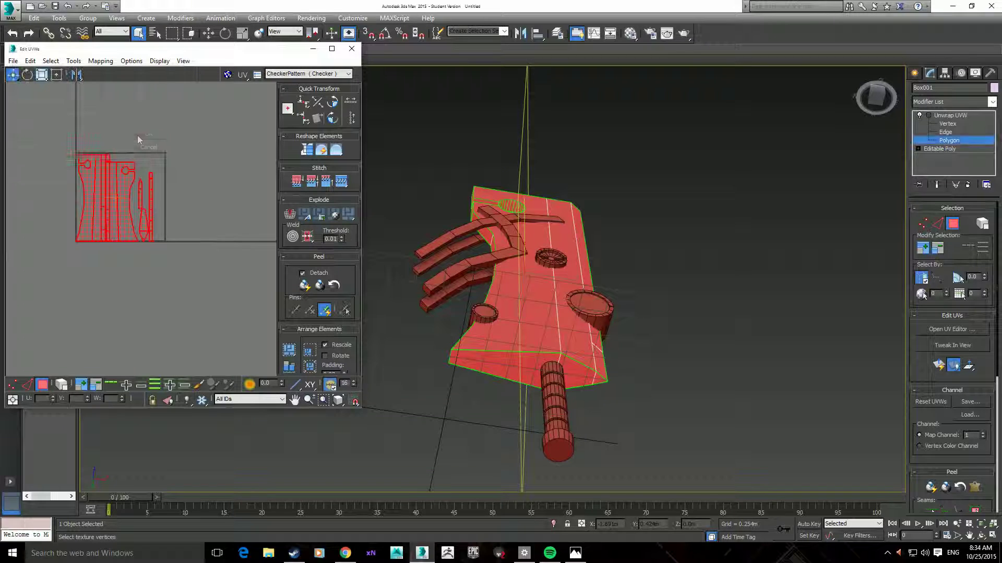
{"action": "left_click", "coordinate": [41, 75]}
{"action": "left_click", "coordinate": [79, 334]}
- Keep only the small strip shells selected and move them off to the left of the square
{"action": "left_click", "coordinate": [61, 384]}
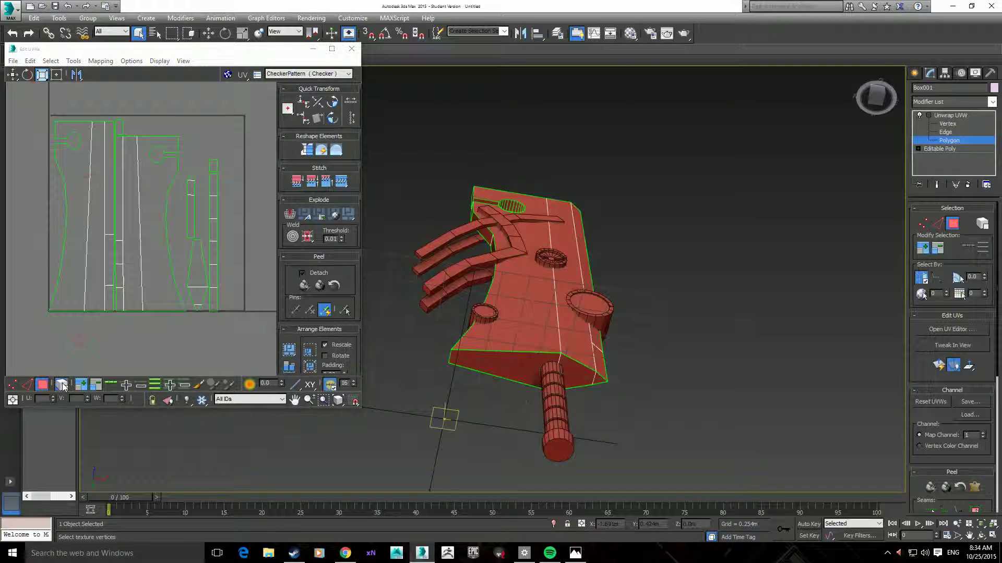
{"action": "left_click", "coordinate": [91, 201]}
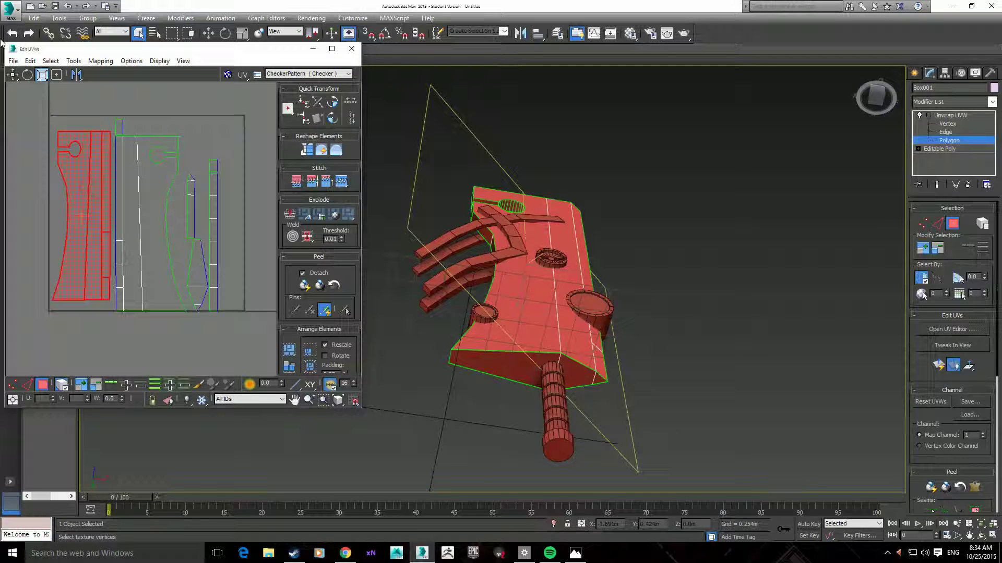
{"action": "left_click_drag", "start_coordinate": [81, 173], "coordinate": [81, 179]}
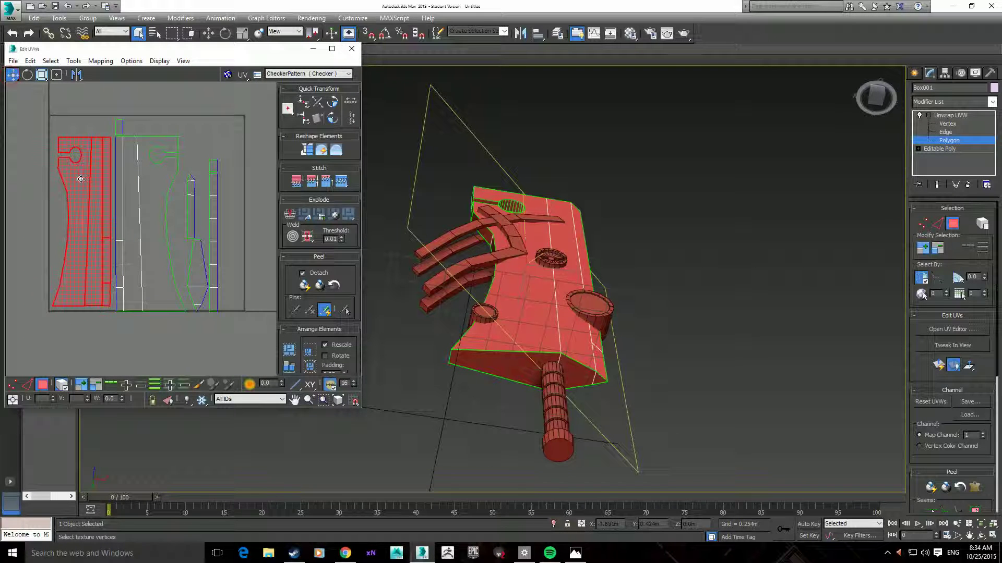
{"action": "key", "text": "ctrl+z"}
{"action": "key", "text": "ctrl+z"}
{"action": "key", "text": "ctrl+z"}
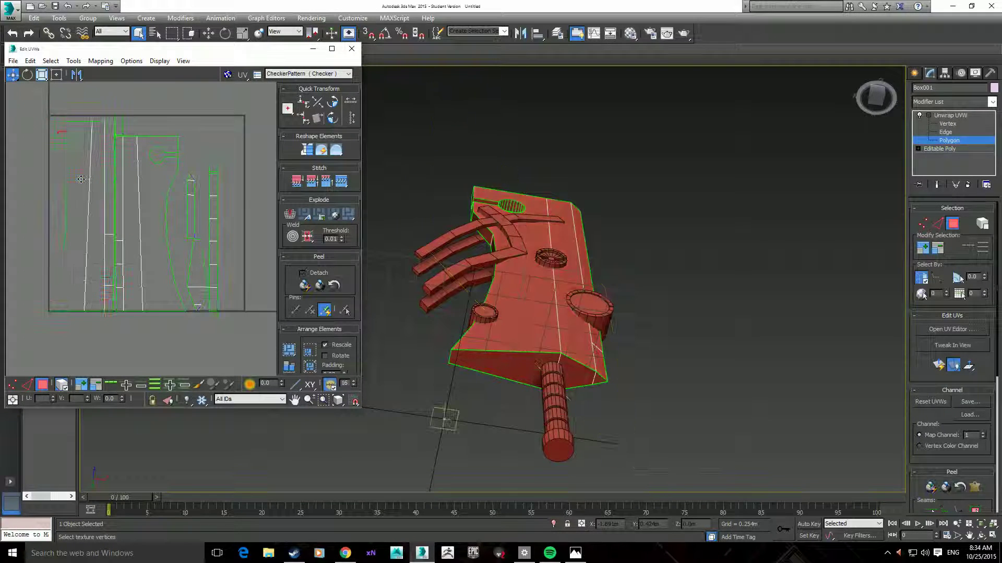
{"action": "key", "text": "ctrl+z"}
{"action": "key", "text": "ctrl+z"}
{"action": "key", "text": "ctrl+z"}
{"action": "scroll", "coordinate": [145, 140], "scroll_direction": "down", "scroll_amount": 4}
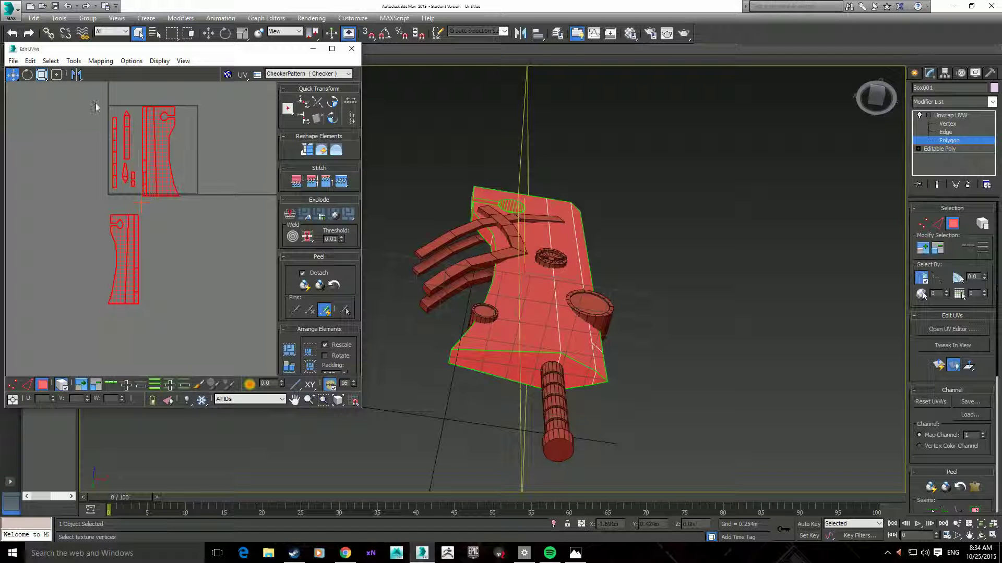
{"action": "left_click_drag", "start_coordinate": [100, 102], "coordinate": [139, 193]}
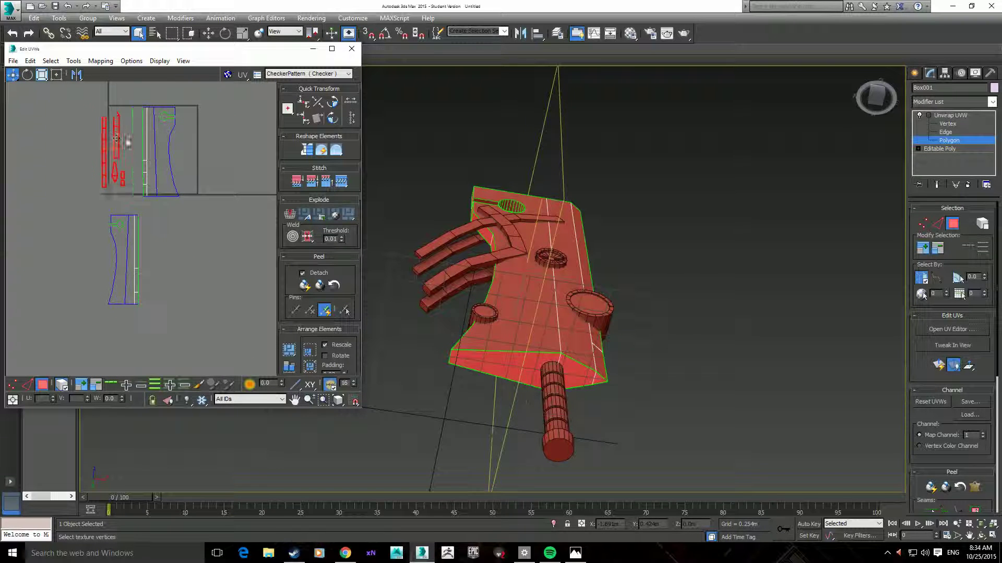
{"action": "left_click_drag", "start_coordinate": [125, 152], "coordinate": [53, 145]}
{"action": "left_click_drag", "start_coordinate": [101, 120], "coordinate": [196, 288]}
- Run Pack UVs again with Recursive Packing and frame the packed tile with Z
{"action": "left_click", "coordinate": [73, 60]}
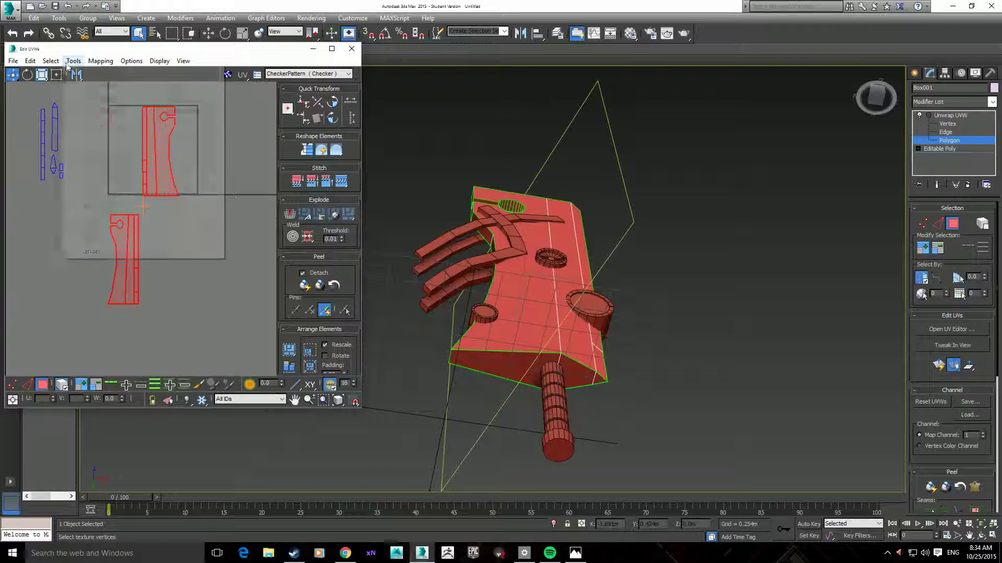
{"action": "left_click", "coordinate": [91, 193]}
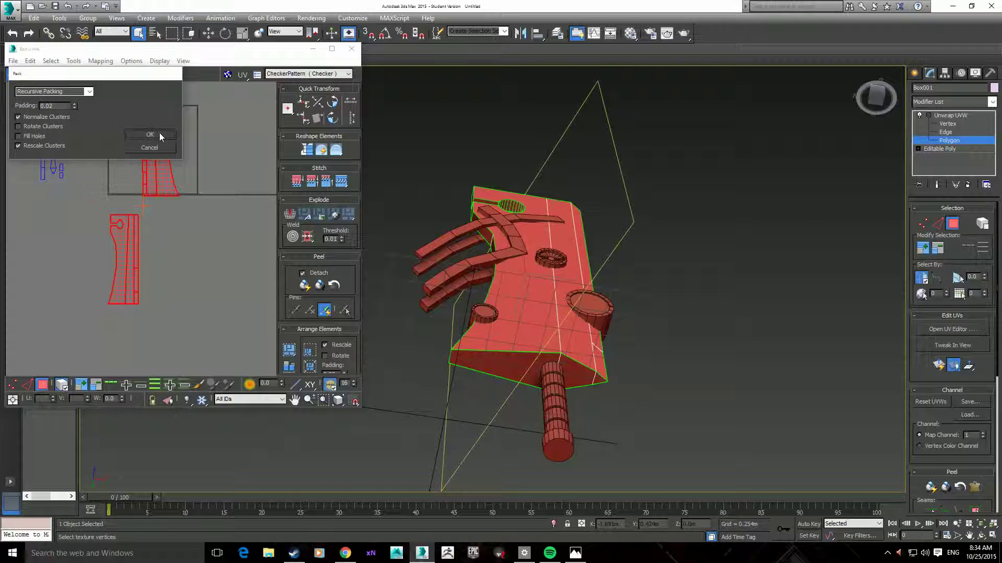
{"action": "left_click", "coordinate": [149, 135]}
{"action": "key", "text": "z"}
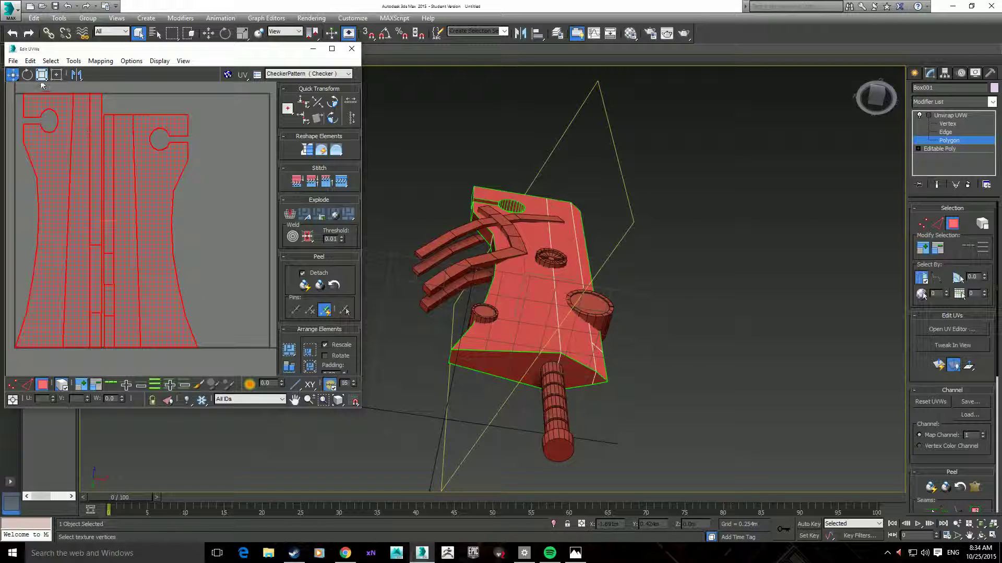
{"action": "left_click", "coordinate": [169, 227]}
- Nudge the two blade shells slightly up and right within the UV square
{"action": "left_click_drag", "start_coordinate": [169, 227], "coordinate": [164, 224]}
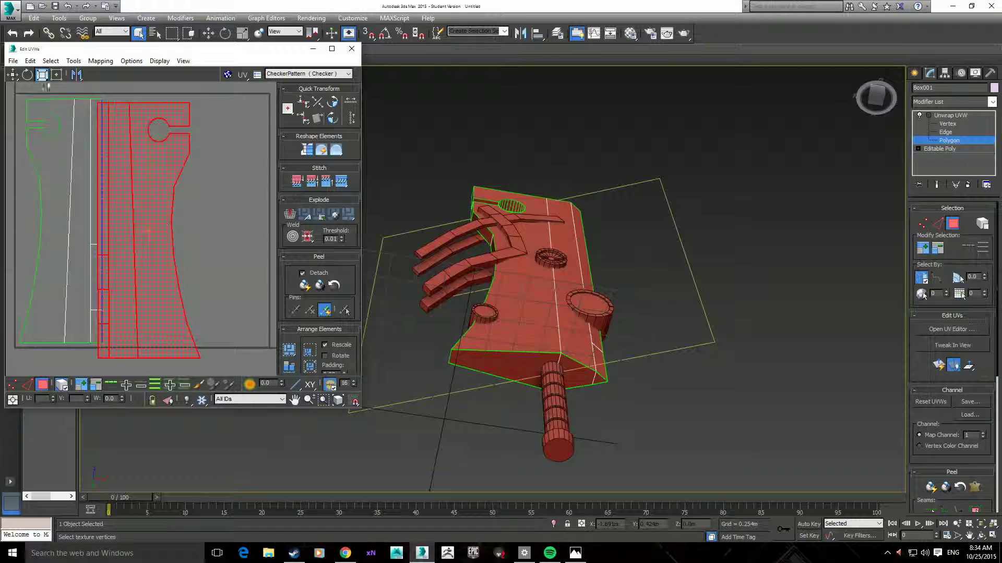
{"action": "left_click_drag", "start_coordinate": [107, 149], "coordinate": [114, 145]}
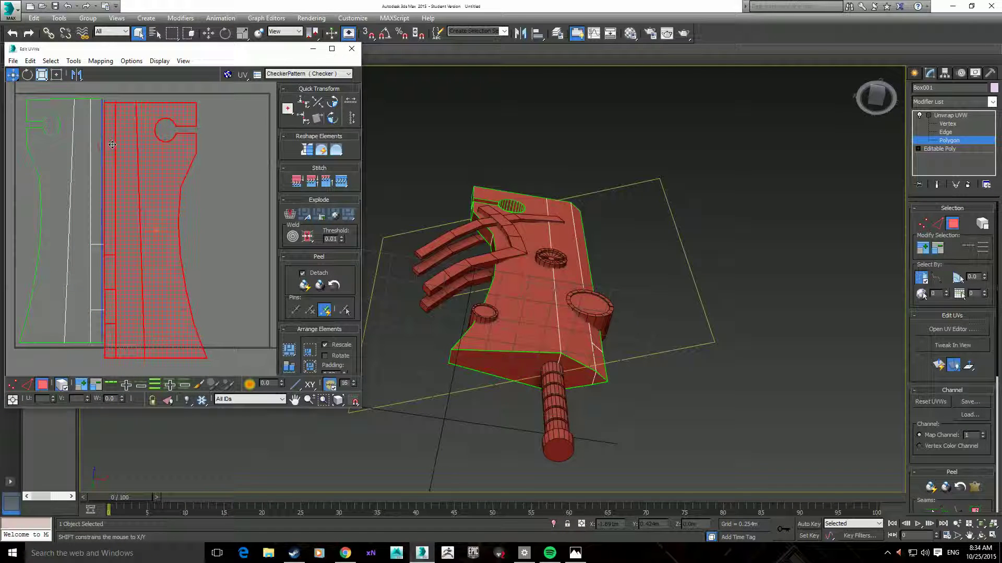
{"action": "mouse_move", "coordinate": [125, 160]}
{"action": "left_mouse_down"}
{"action": "mouse_move", "coordinate": [133, 164]}
{"action": "mouse_move", "coordinate": [118, 154]}
{"action": "left_mouse_up"}
{"action": "left_click", "coordinate": [42, 74]}
{"action": "key", "text": "ctrl+z"}
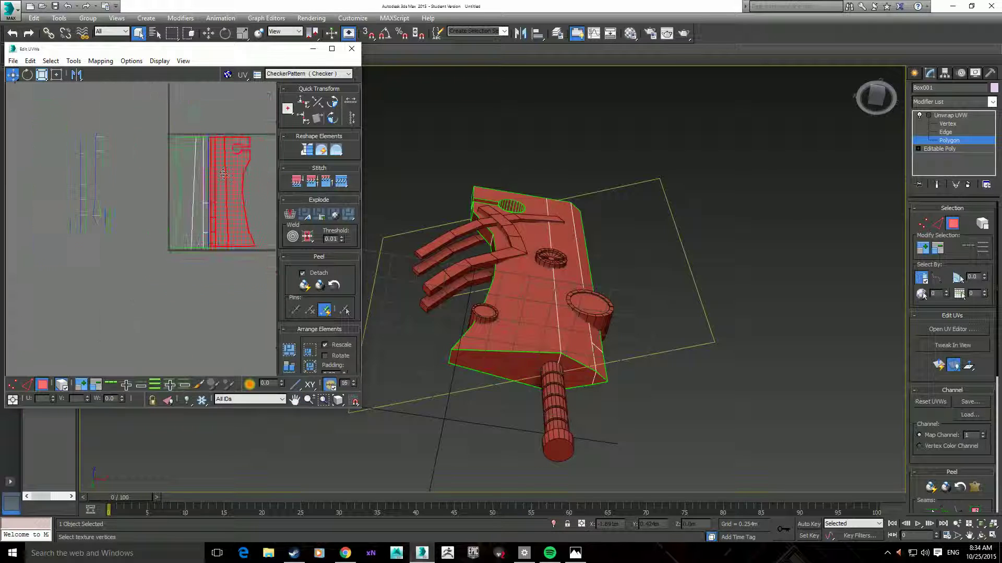
- Move the thin strips right of the blade shells, shrink them to fit, and close Edit UVWs
{"action": "left_click_drag", "start_coordinate": [106, 180], "coordinate": [277, 180]}
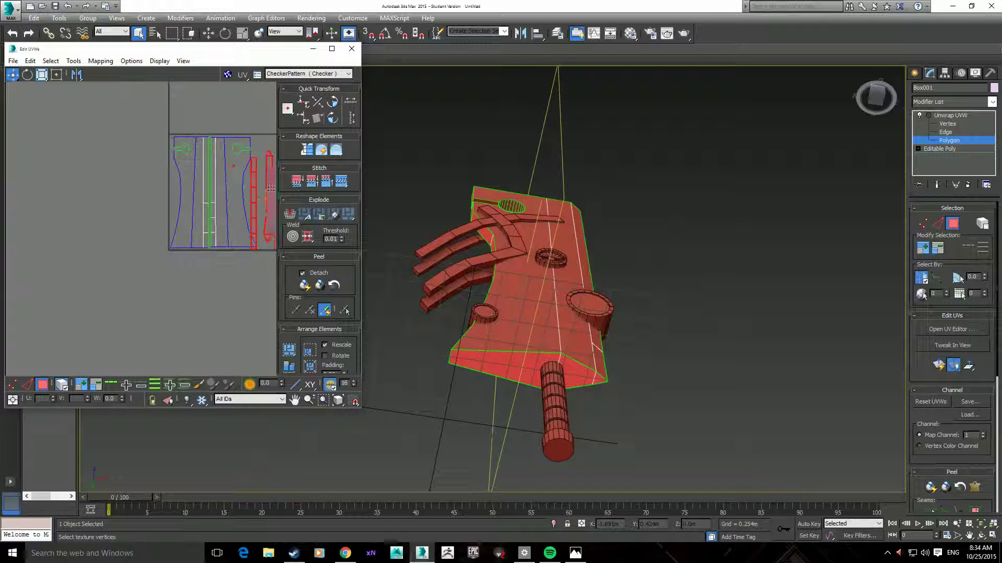
{"action": "scroll", "coordinate": [185, 208], "scroll_direction": "up", "scroll_amount": 2}
{"action": "scroll", "coordinate": [185, 207], "scroll_direction": "up", "scroll_amount": 3}
{"action": "left_click", "coordinate": [41, 74]}
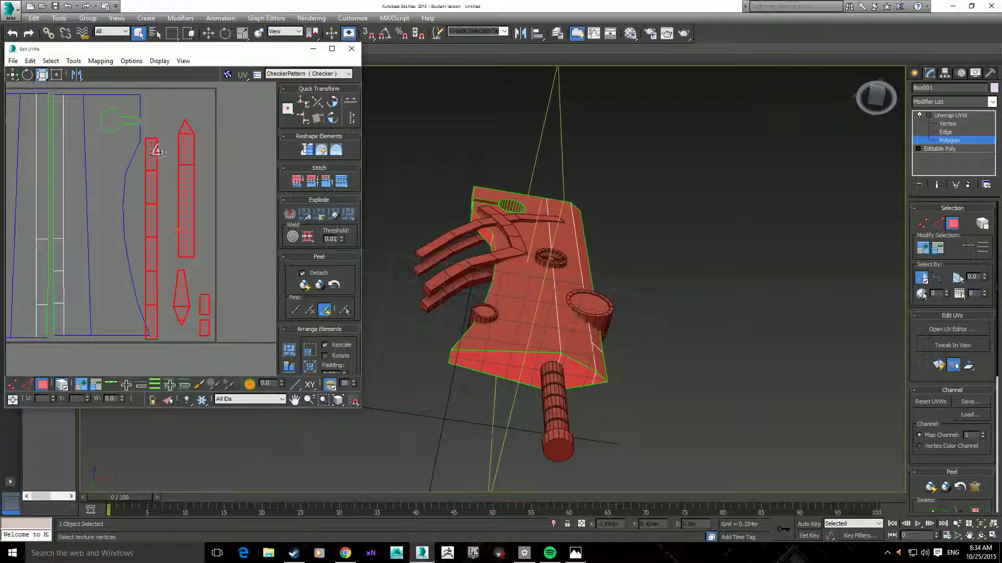
{"action": "left_click_drag", "start_coordinate": [190, 161], "coordinate": [196, 188]}
{"action": "left_click", "coordinate": [236, 200]}
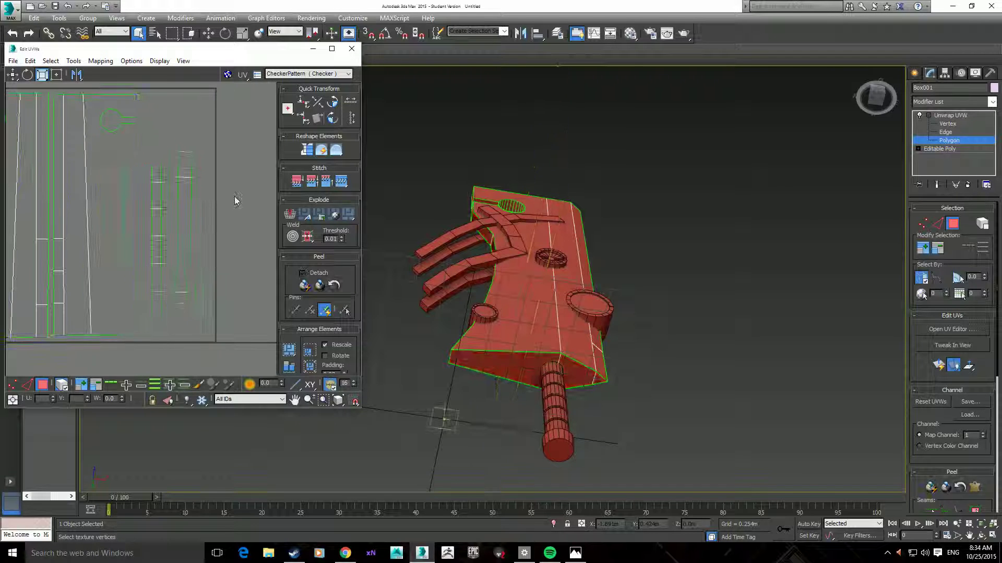
{"action": "scroll", "coordinate": [245, 196], "scroll_direction": "down", "scroll_amount": 3}
{"action": "scroll", "coordinate": [241, 191], "scroll_direction": "down", "scroll_amount": 2}
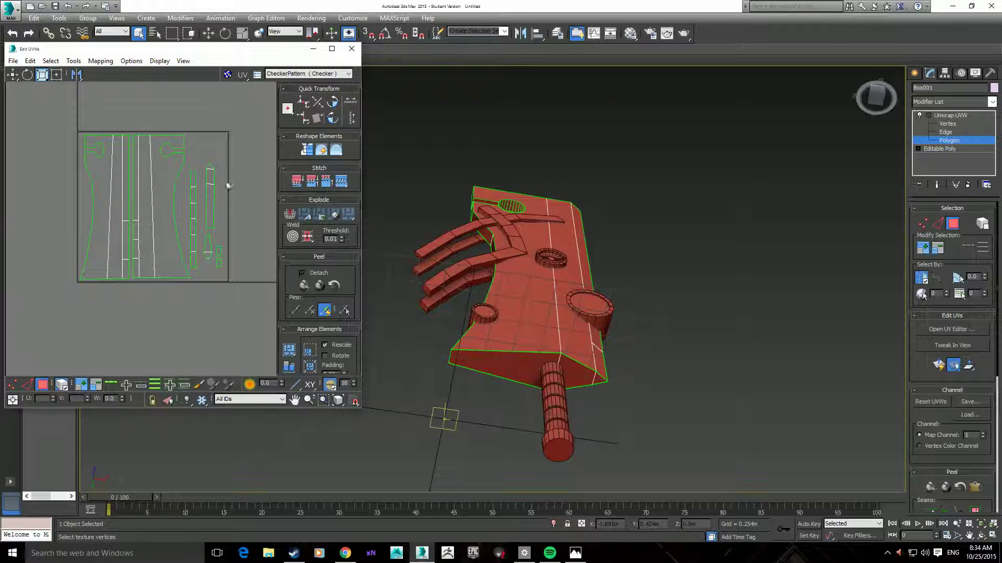
{"action": "left_click", "coordinate": [352, 50]}
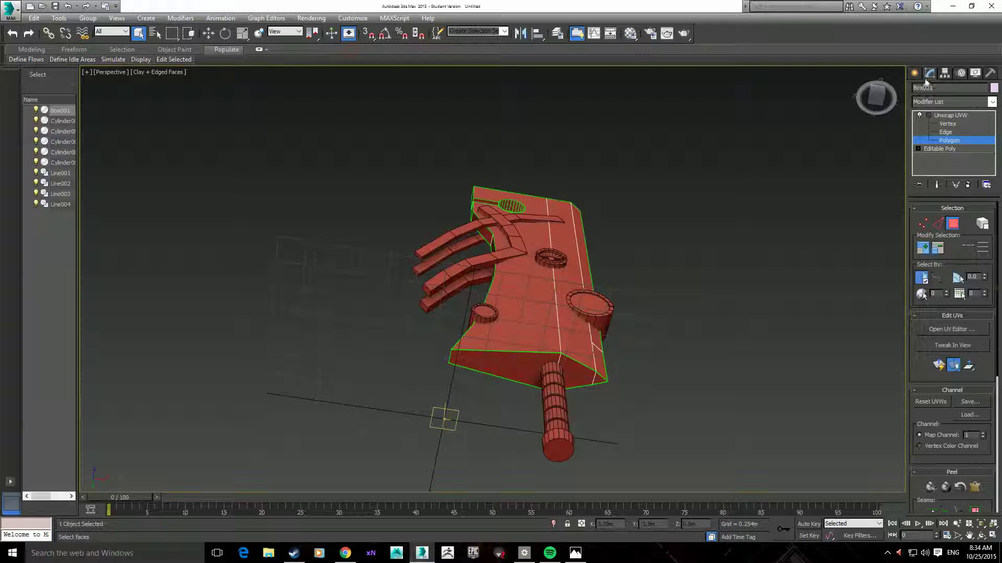
- Reopen the UV editor maximised and render a 2048×2048 UV template via Render UVW Template
{"action": "left_click", "coordinate": [945, 330]}
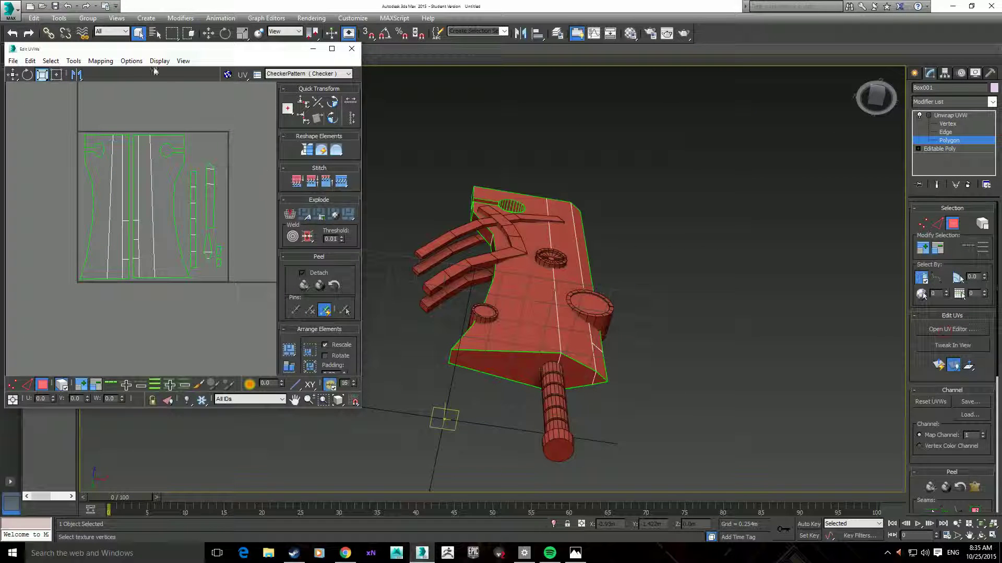
{"action": "left_click", "coordinate": [332, 48]}
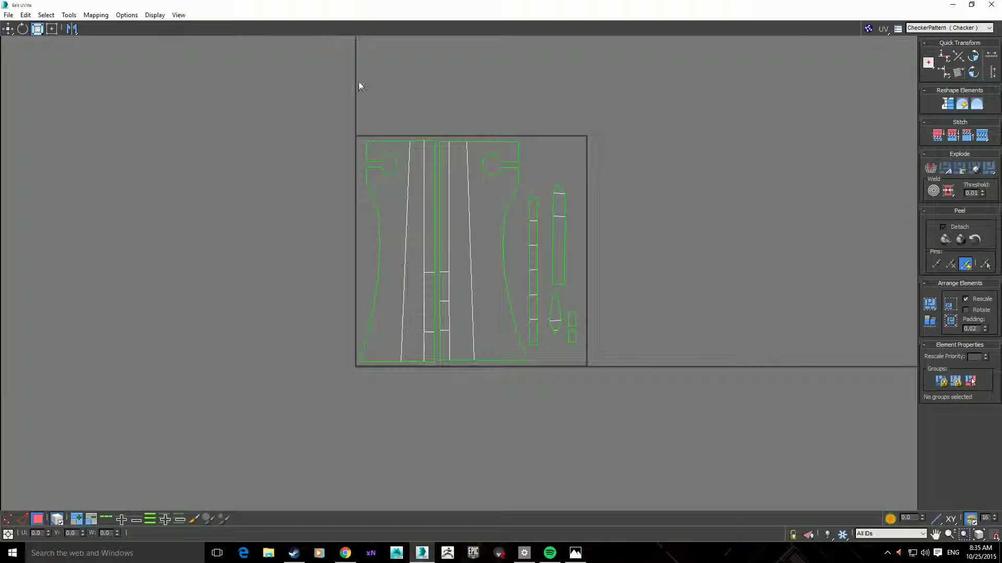
{"action": "left_click", "coordinate": [52, 15]}
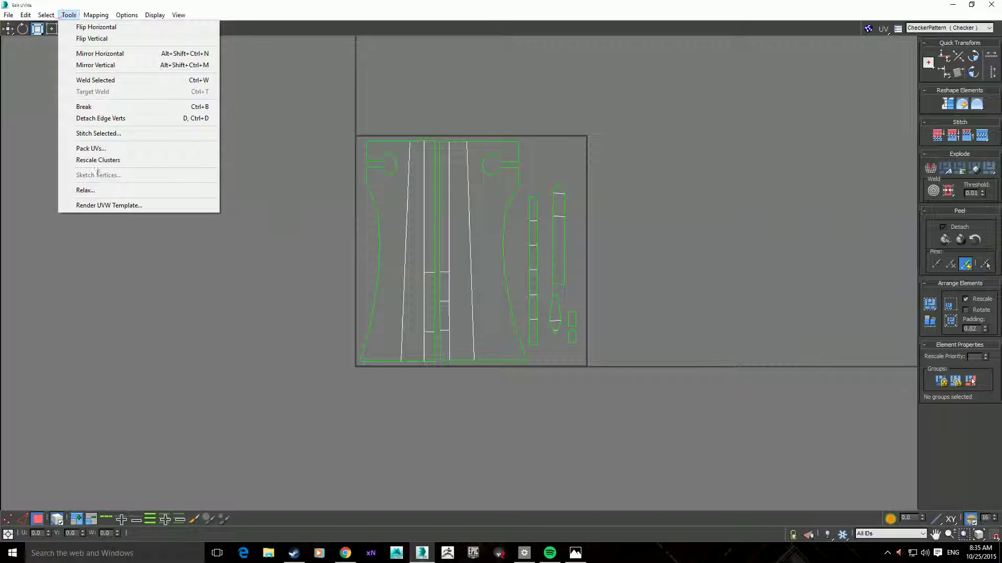
{"action": "left_click", "coordinate": [93, 205]}
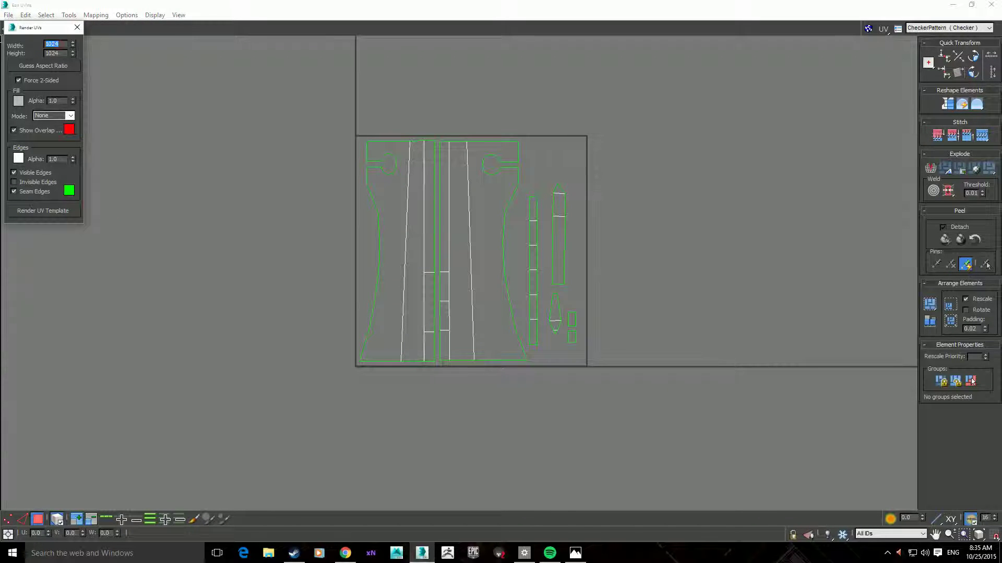
{"action": "type", "text": "204"}
{"action": "type", "text": "204"}
{"action": "left_click", "coordinate": [42, 210]}
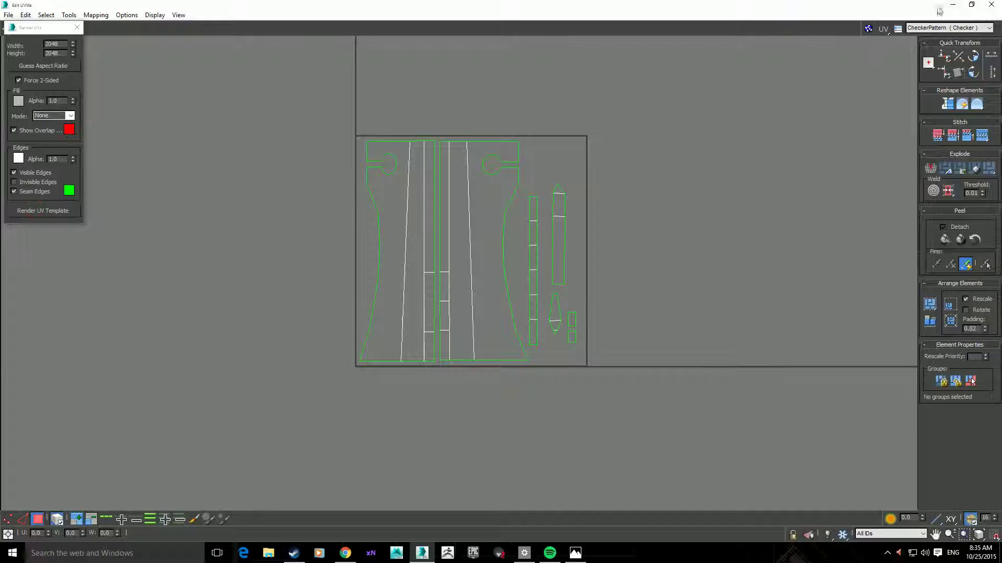
{"action": "left_click", "coordinate": [952, 5]}
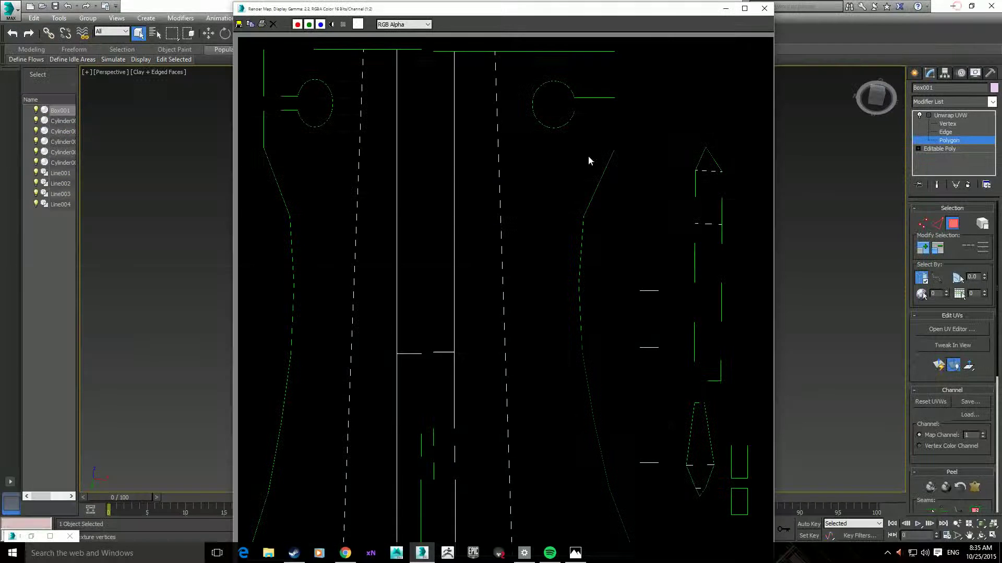
- Save the rendered template image into a new Desktop folder named Textures
{"action": "left_click", "coordinate": [239, 24]}
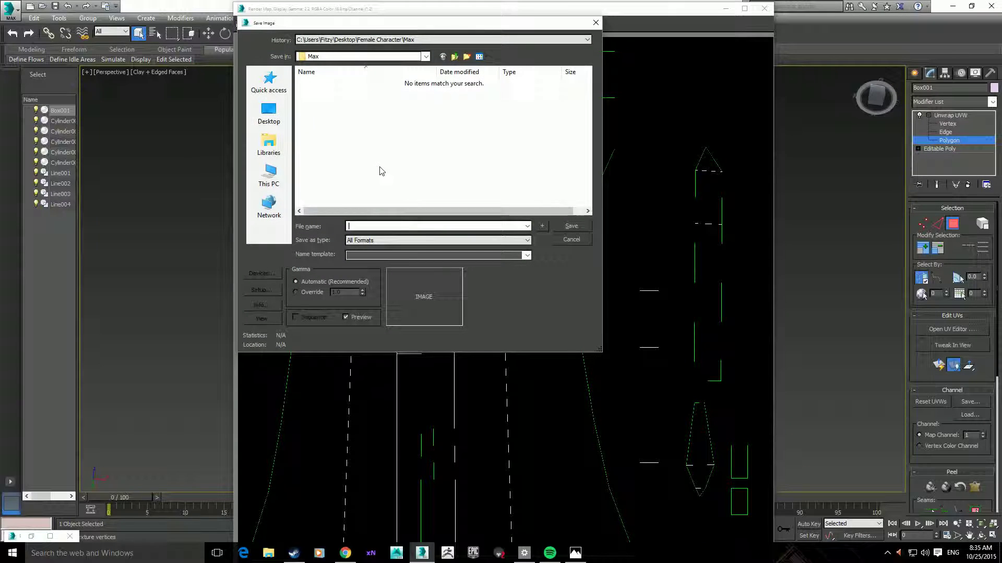
{"action": "left_click", "coordinate": [277, 112]}
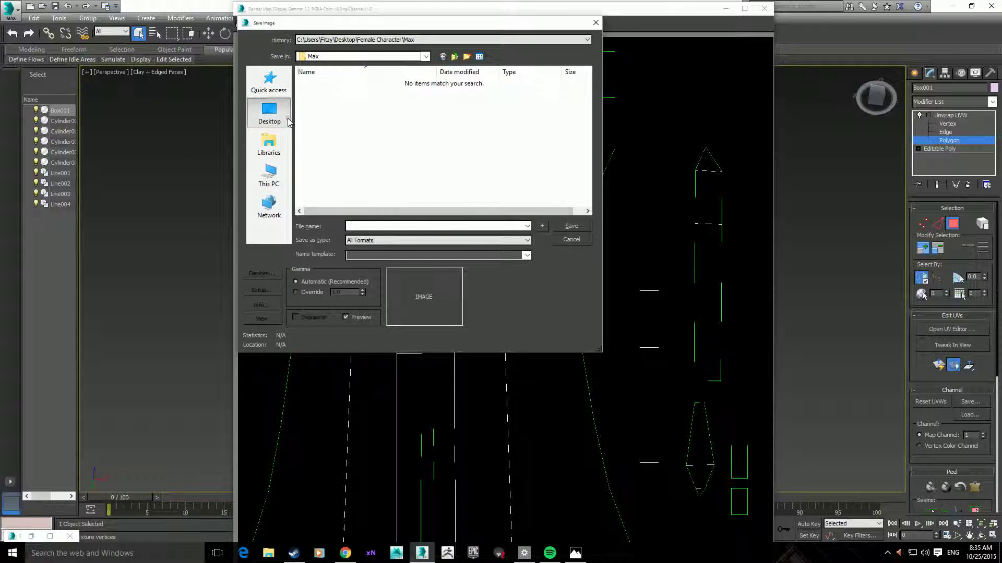
{"action": "left_click", "coordinate": [467, 56]}
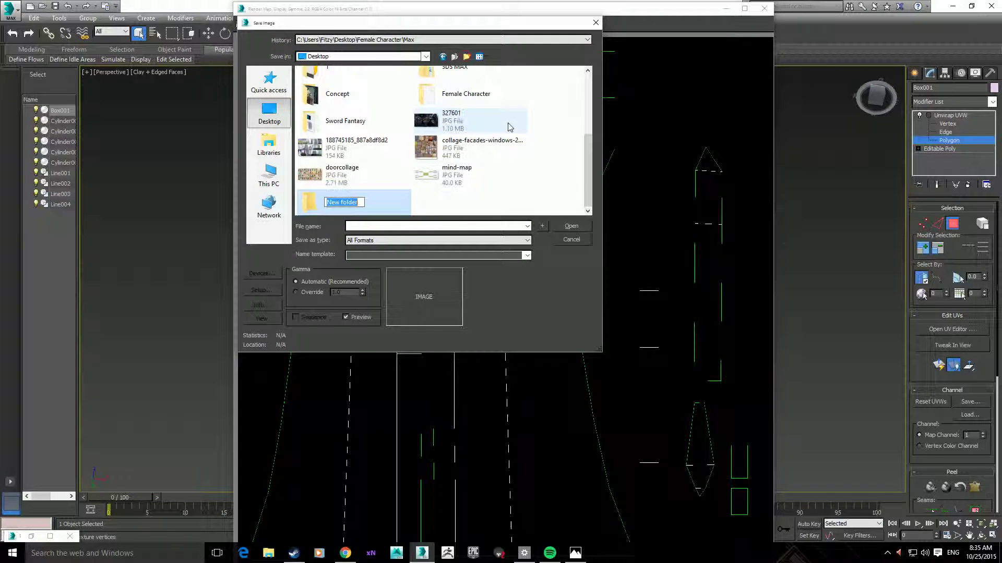
{"action": "type", "text": "Textrures"}
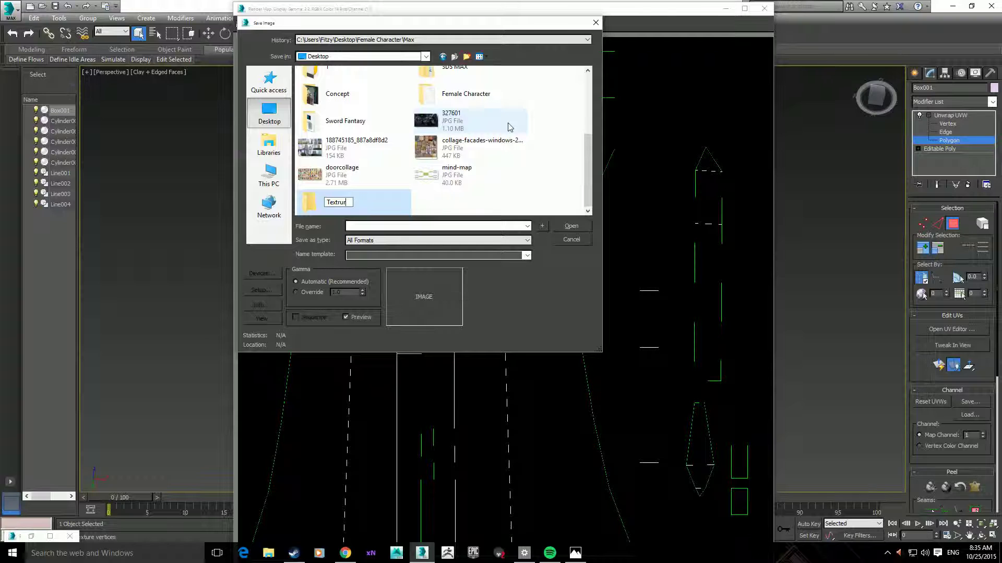
{"action": "key", "text": "BackSpace"}
{"action": "key", "text": "Return"}
{"action": "key", "text": "Return"}
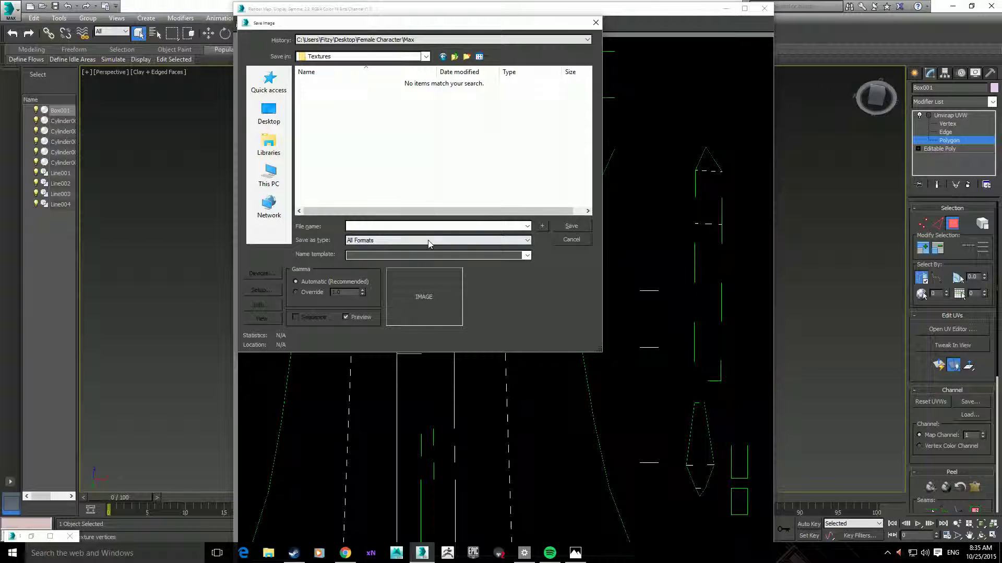
- Save the image as JPEG named Blade_UV_Layout, accepting the default quality settings
{"action": "left_click", "coordinate": [437, 225]}
{"action": "type", "text": "l;a"}
{"action": "type", "text": "de_"}
{"action": "type", "text": "UV"}
{"action": "type", "text": "ayout"}
{"action": "key", "text": "ctrl+a"}
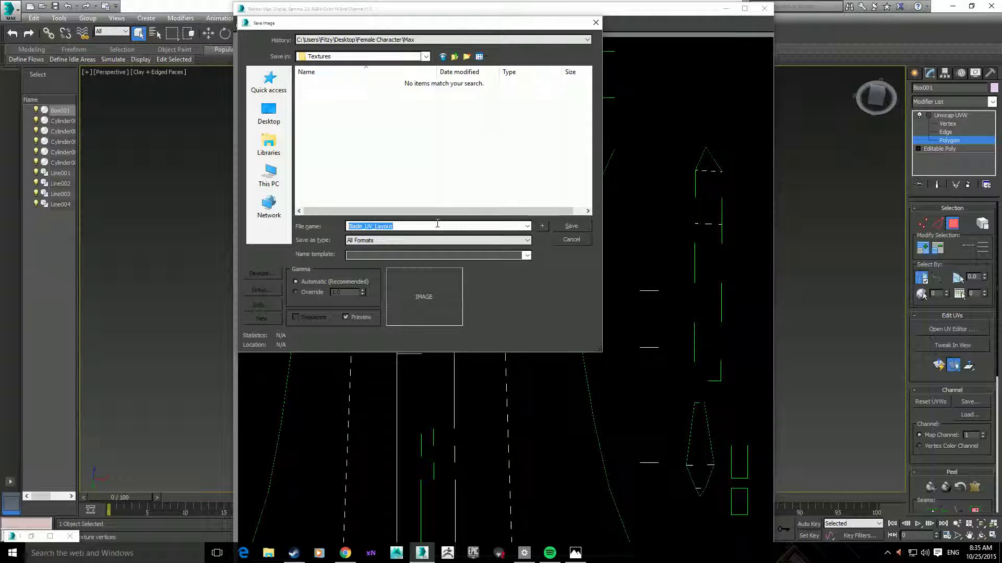
{"action": "left_click", "coordinate": [386, 240]}
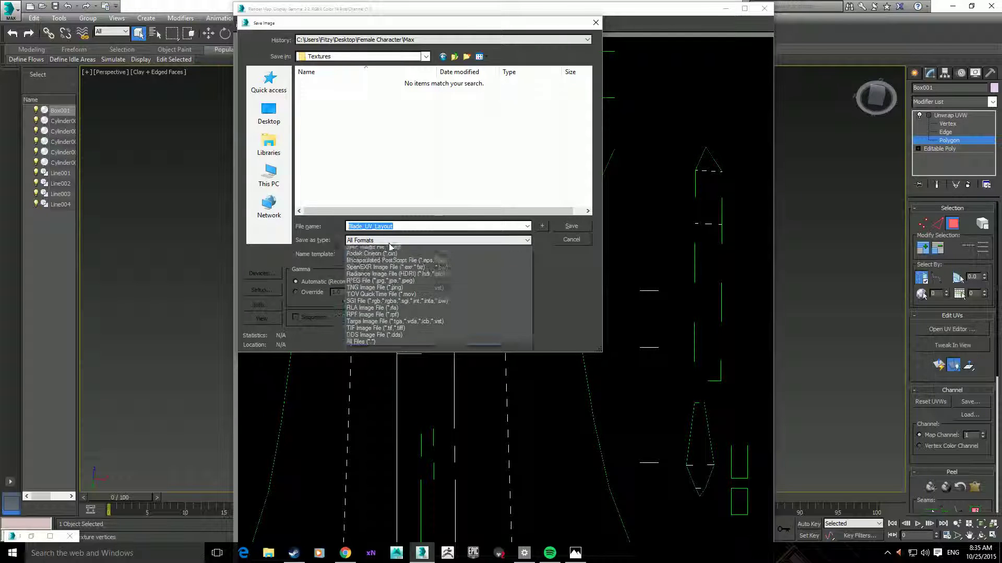
{"action": "left_click", "coordinate": [371, 303]}
{"action": "left_click", "coordinate": [372, 241]}
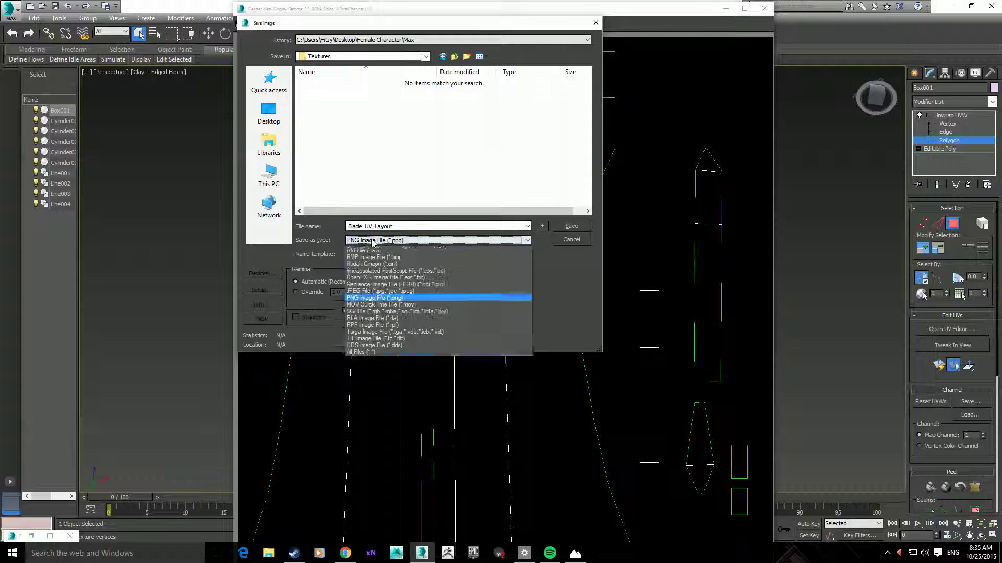
{"action": "left_click", "coordinate": [369, 292]}
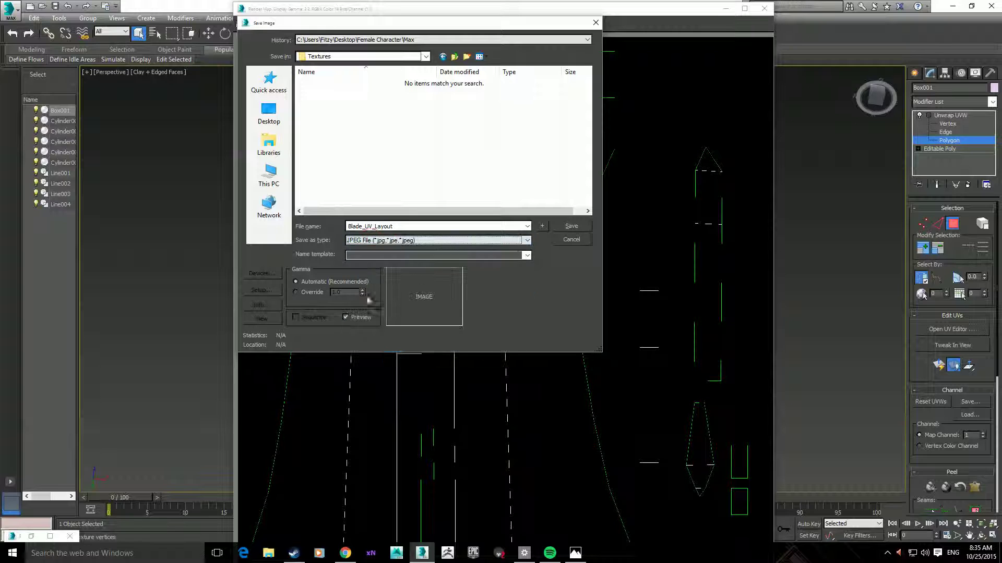
{"action": "left_click", "coordinate": [571, 226]}
{"action": "left_click", "coordinate": [400, 245]}
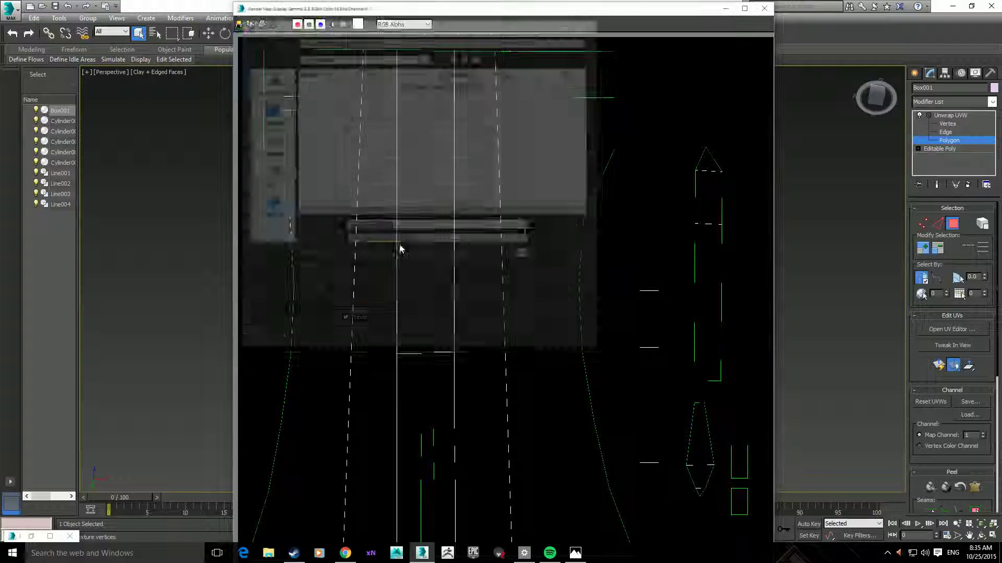
- Close the render window and orbit the viewport so the sword stands upright
{"action": "left_click", "coordinate": [760, 8]}
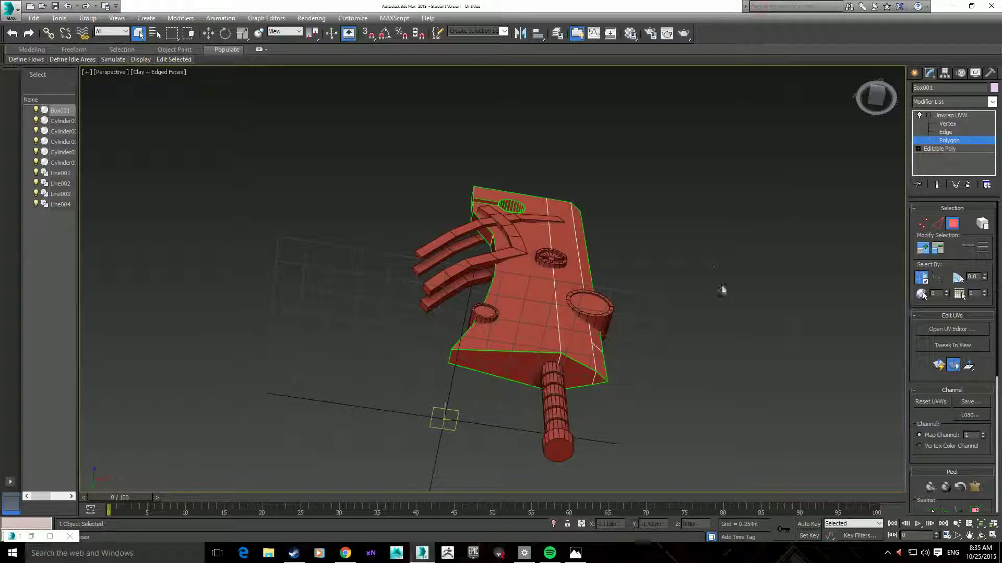
{"action": "mouse_move", "coordinate": [720, 289]}
{"action": "middle_mouse_down", "text": "alt"}
{"action": "mouse_move", "coordinate": [685, 380]}
{"action": "mouse_move", "coordinate": [642, 351]}
{"action": "mouse_move", "coordinate": [579, 337]}
{"action": "middle_mouse_up", "text": "alt"}
{"action": "scroll", "coordinate": [630, 351], "scroll_direction": "down", "scroll_amount": 3}
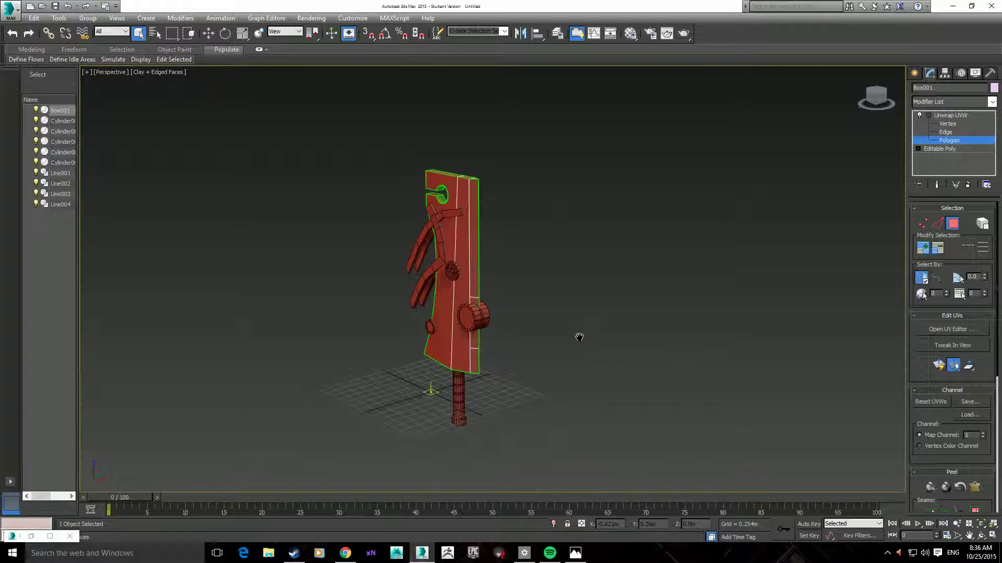